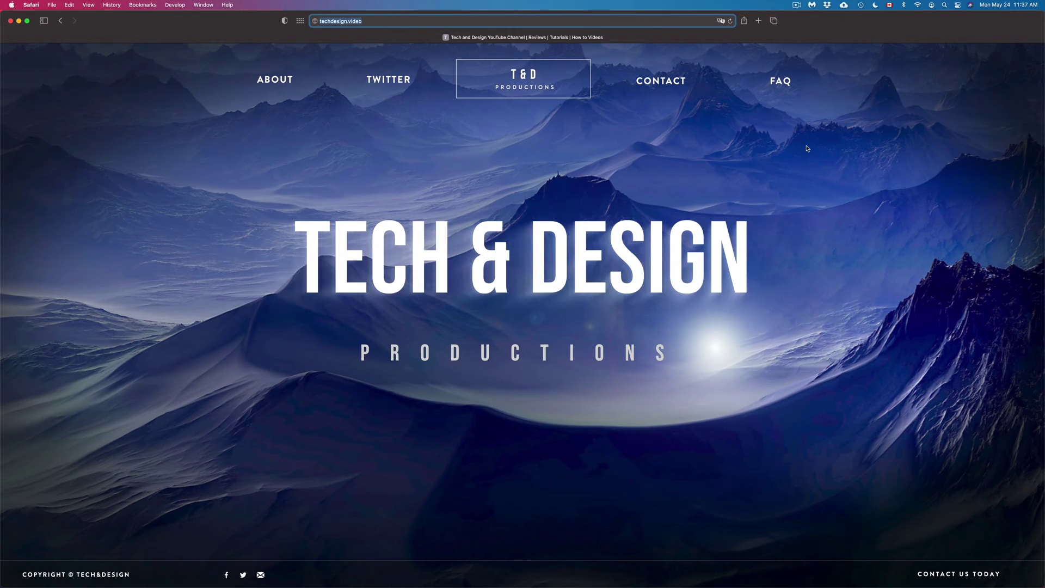
- Put Safari away to show the desktop with its folders and IMG_4257.JPG
{"action": "key", "text": "super+q"}
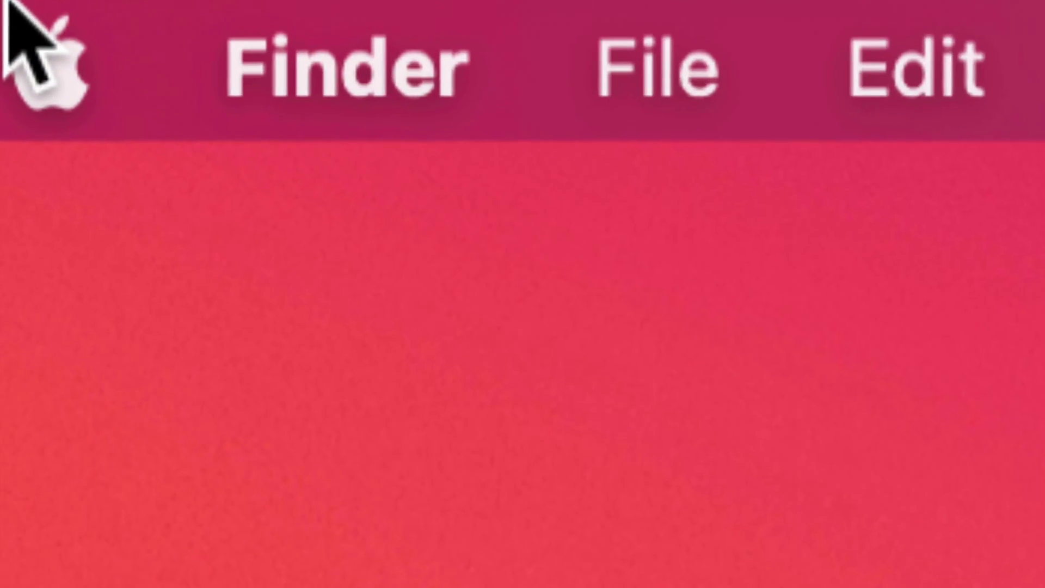
- Go to System Preferences from the Apple menu and open the Desktop & Screen Saver pane
{"action": "left_click", "coordinate": [59, 29]}
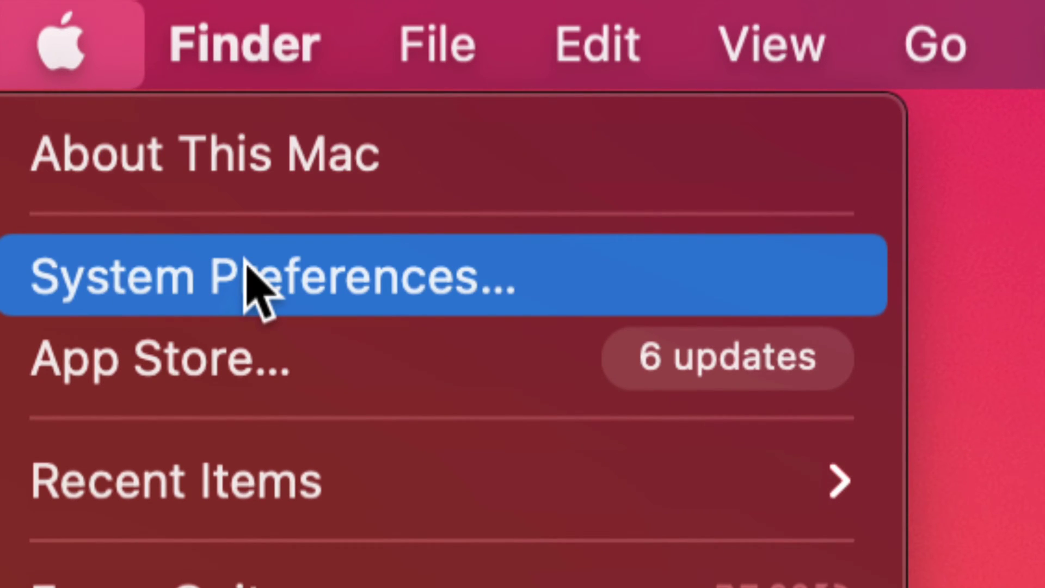
{"action": "left_click", "coordinate": [255, 289]}
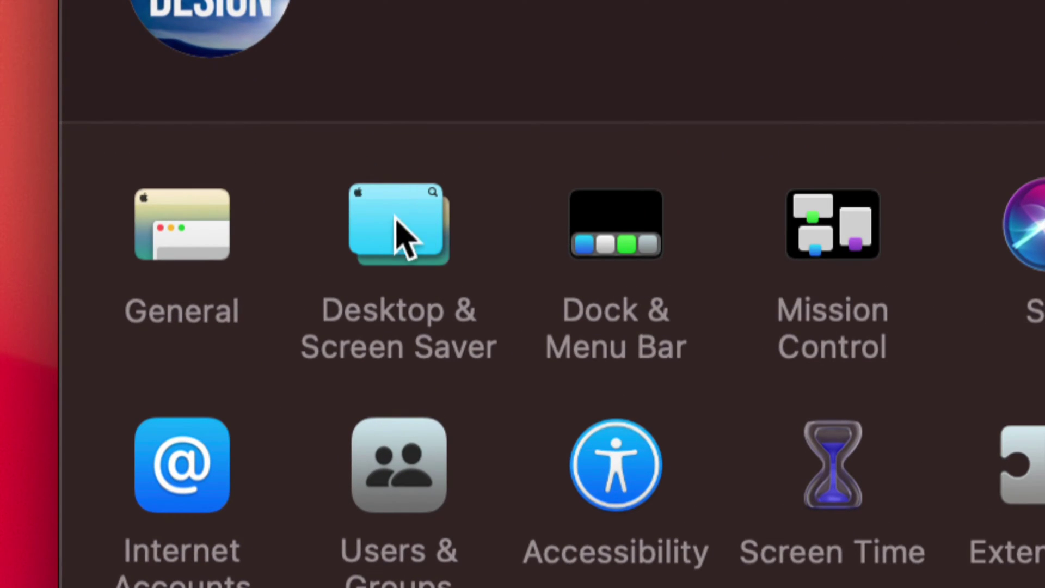
{"action": "left_click", "coordinate": [397, 214]}
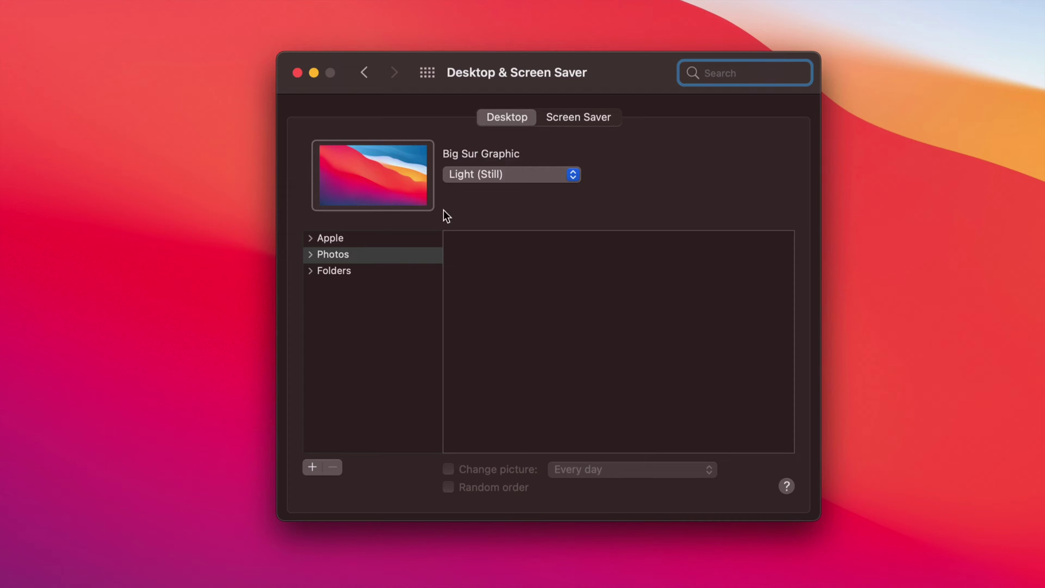
- Browse Apple's Desktop Pictures collection in the wallpaper chooser
{"action": "left_click", "coordinate": [310, 238]}
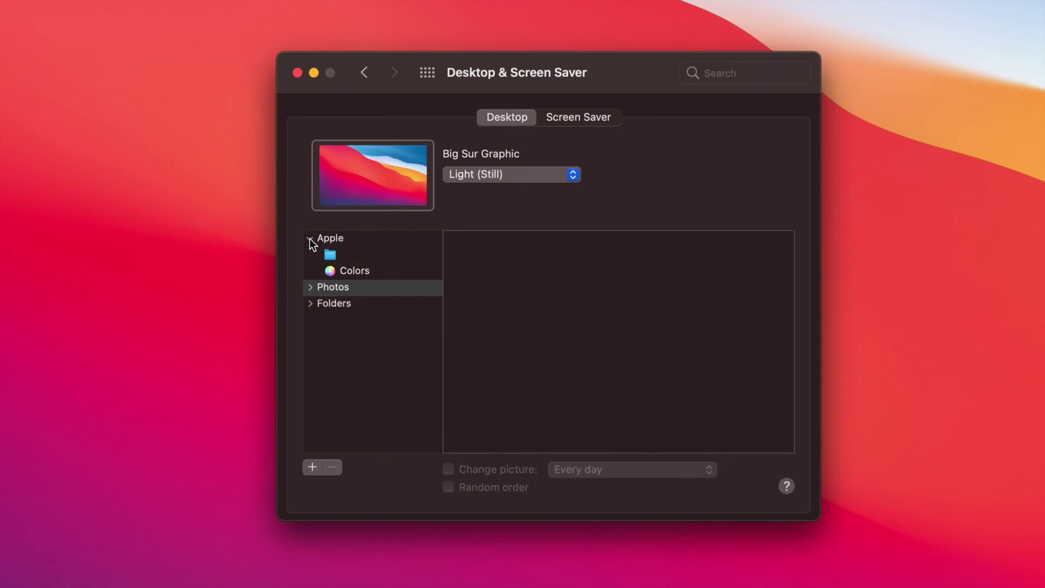
{"action": "left_click", "coordinate": [380, 256]}
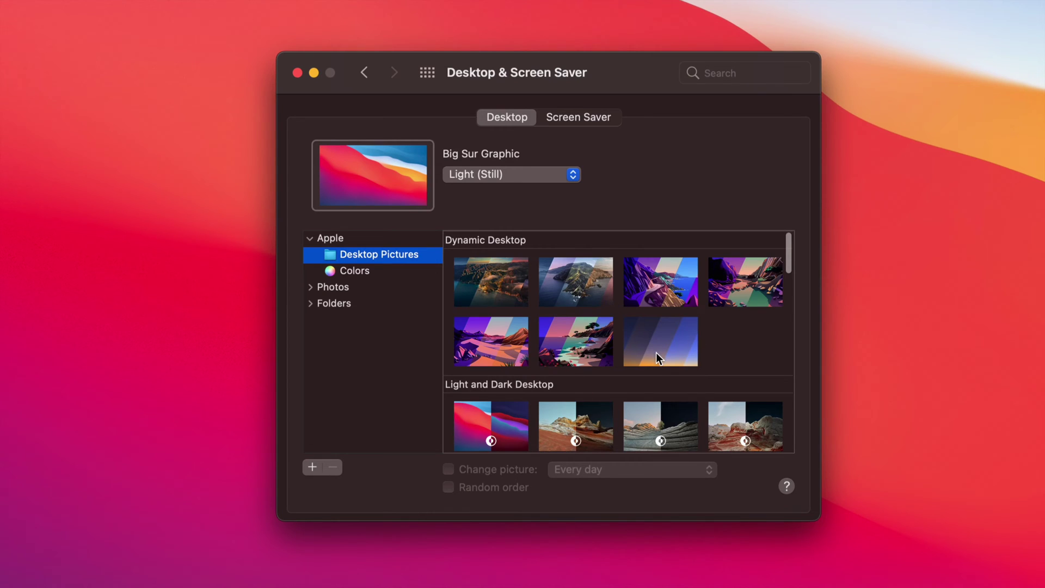
{"action": "scroll", "coordinate": [655, 351], "scroll_direction": "down", "scroll_amount": 15}
{"action": "scroll", "coordinate": [655, 351], "scroll_direction": "up", "scroll_amount": 15}
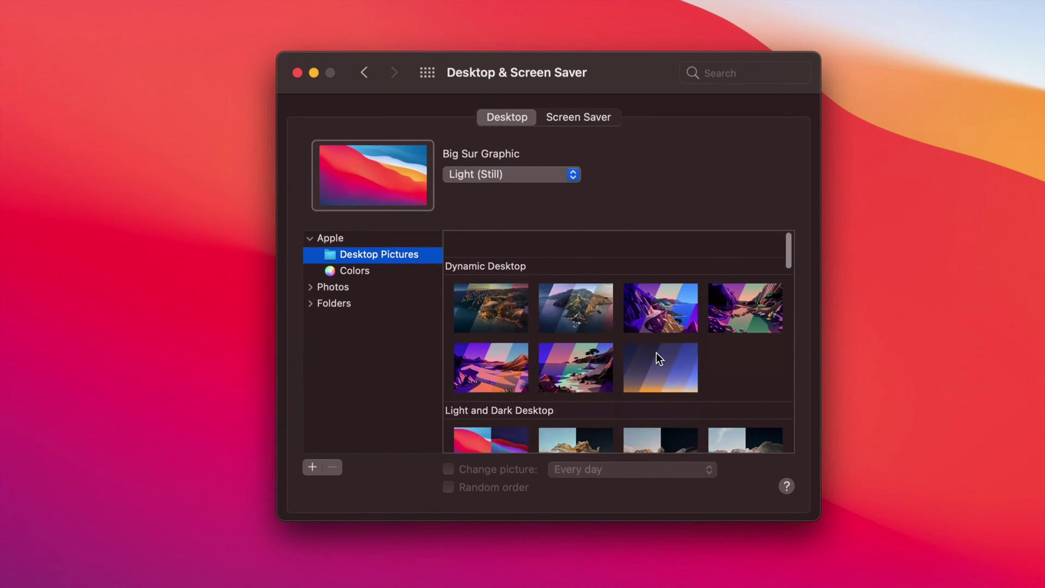
- View the Pictures folder's photos and the Photos sources, then close the settings
{"action": "left_click", "coordinate": [314, 302]}
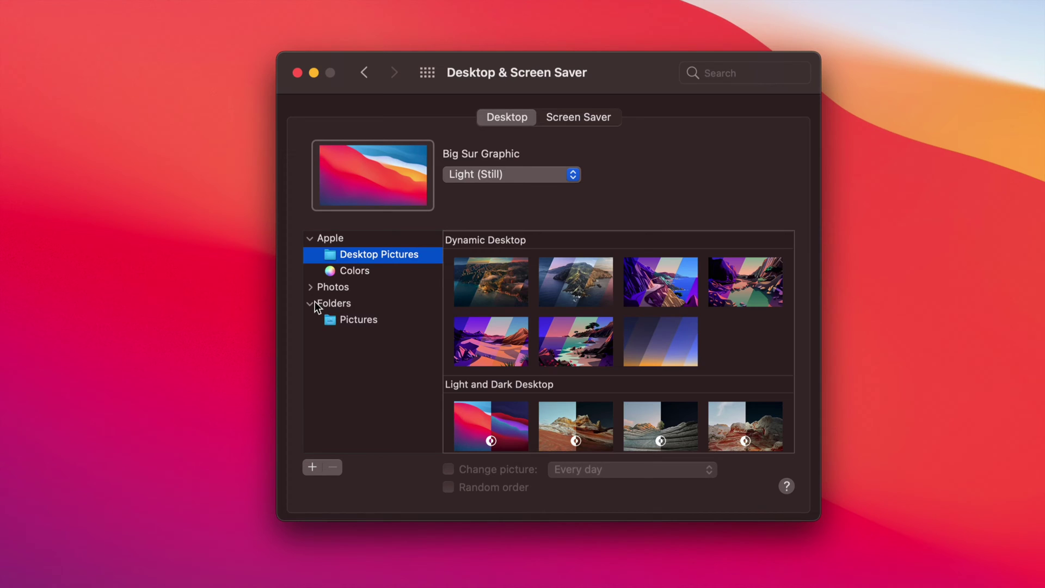
{"action": "left_click", "coordinate": [372, 320]}
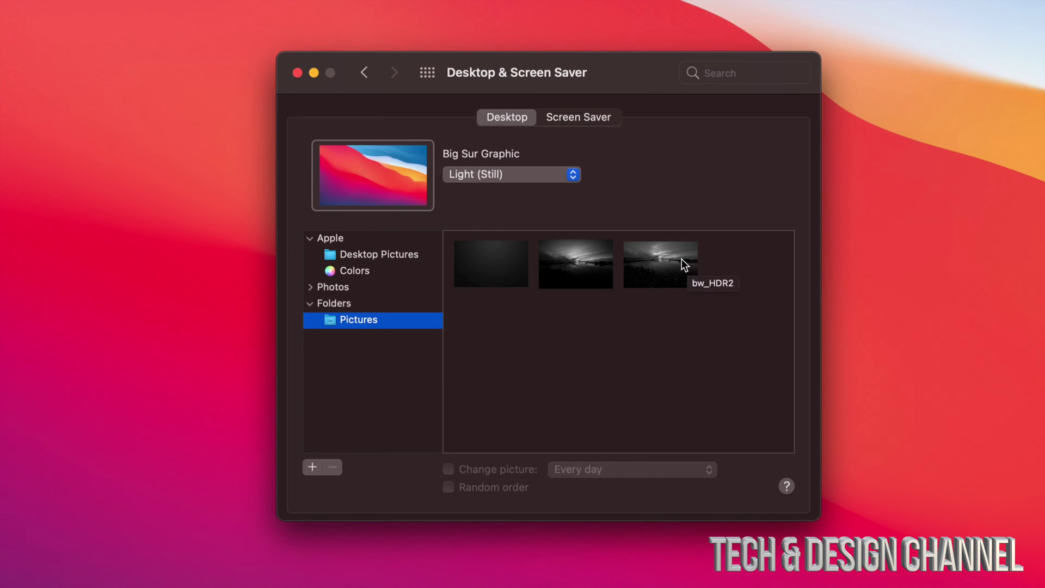
{"action": "left_click", "coordinate": [310, 287]}
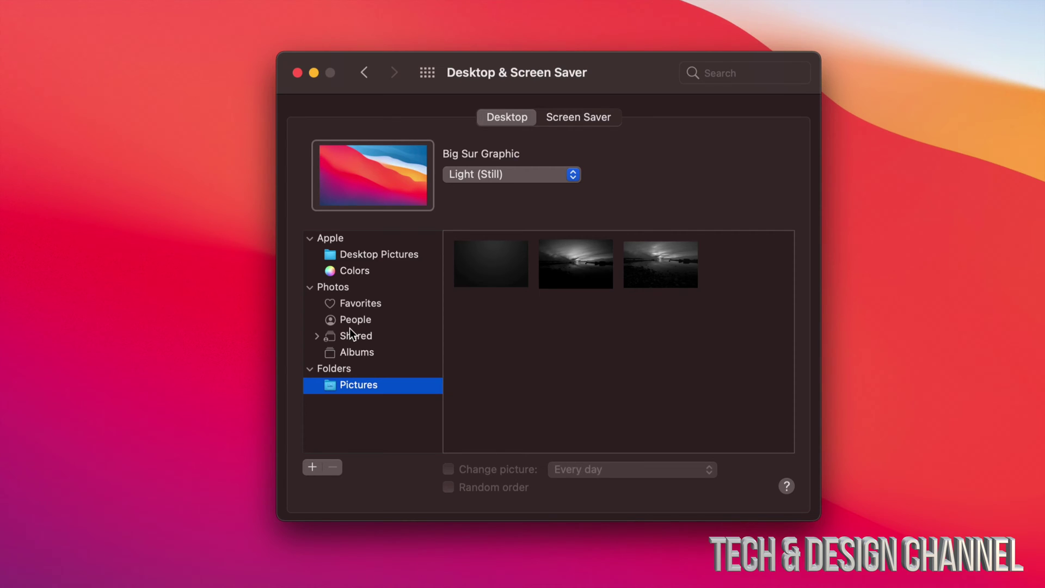
{"action": "left_click", "coordinate": [346, 199]}
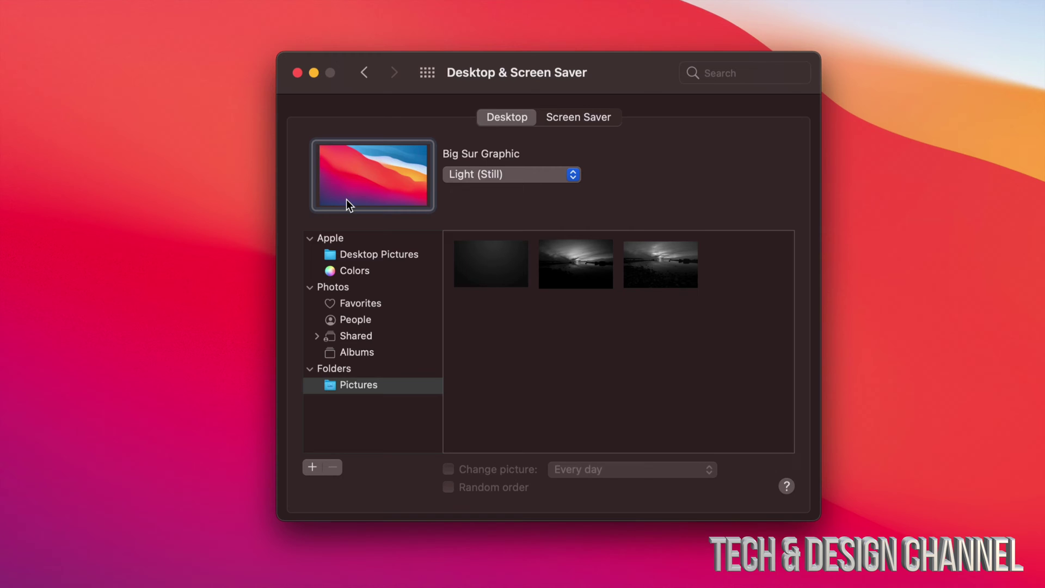
{"action": "left_click", "coordinate": [298, 72]}
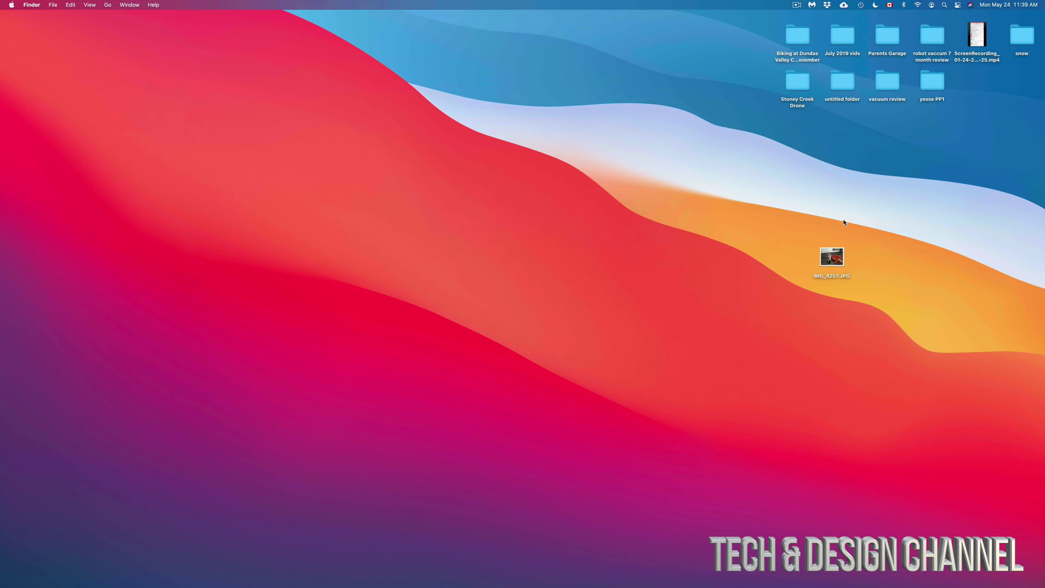
- Set IMG_4257.JPG as the desktop picture via its context menu, repositioning its icon
{"action": "left_click_drag", "start_coordinate": [840, 254], "coordinate": [584, 263]}
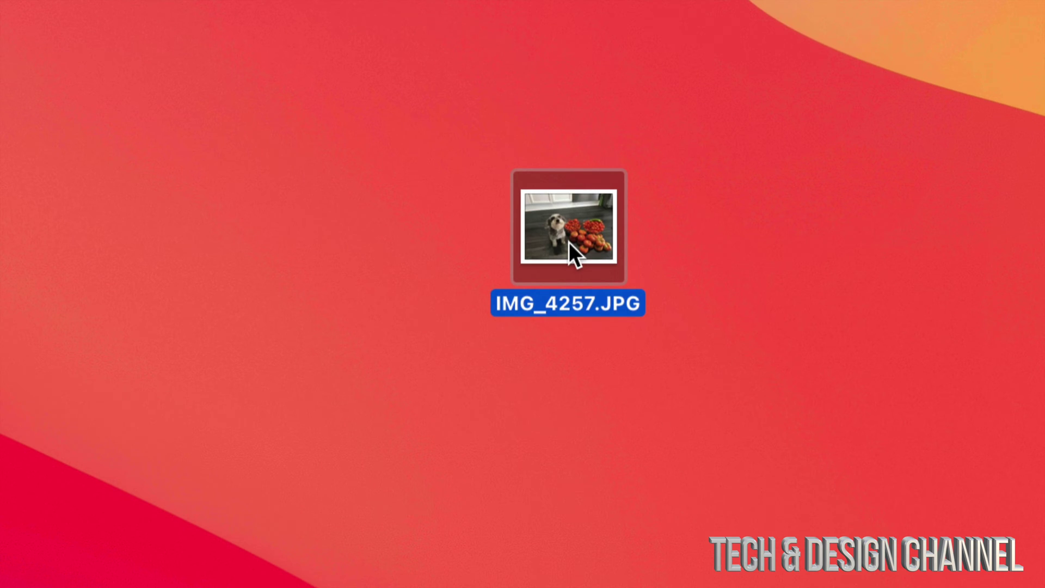
{"action": "left_click", "coordinate": [738, 356]}
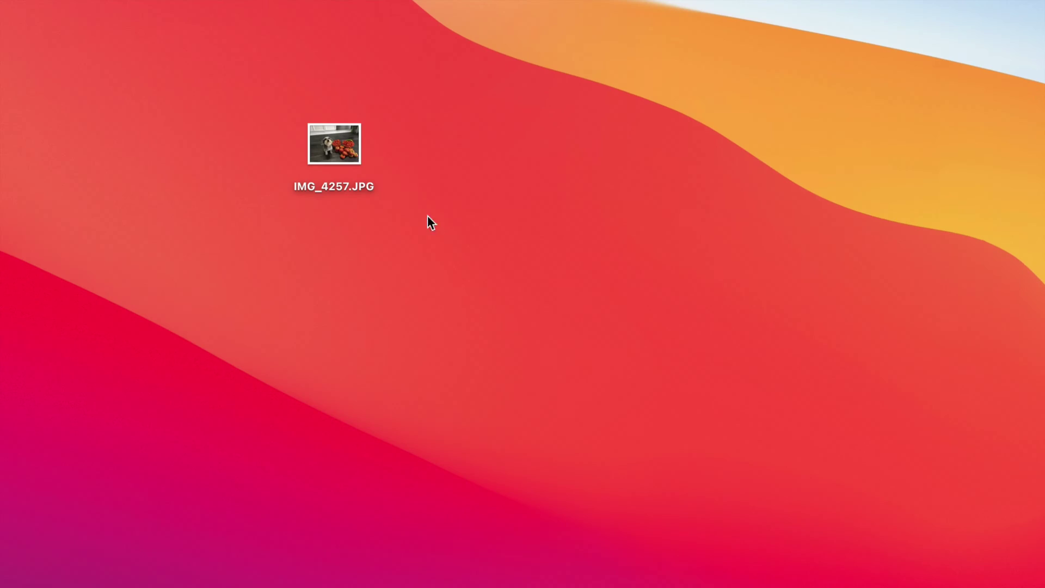
{"action": "right_click", "coordinate": [338, 144]}
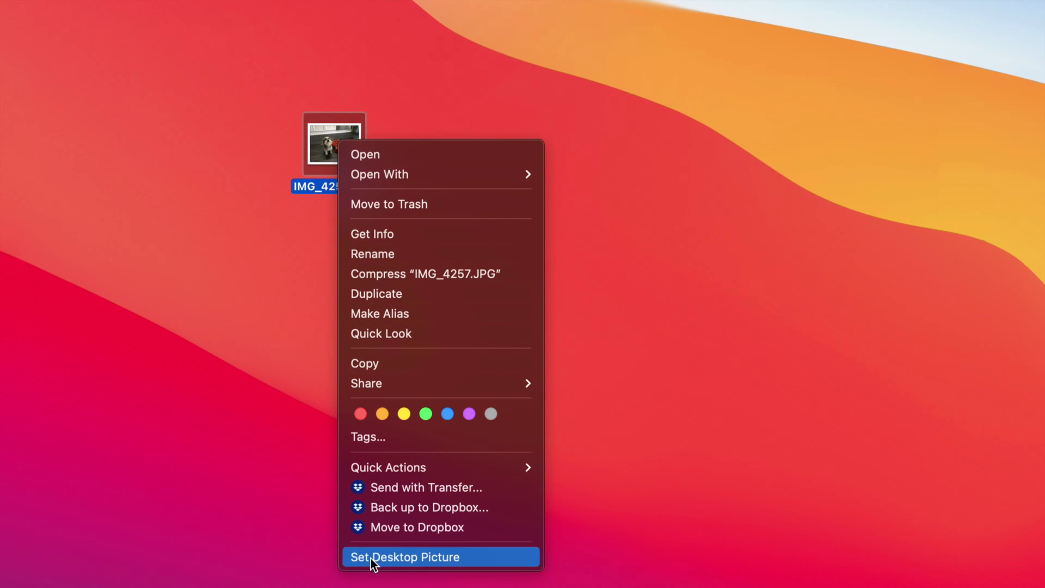
{"action": "left_click", "coordinate": [488, 558]}
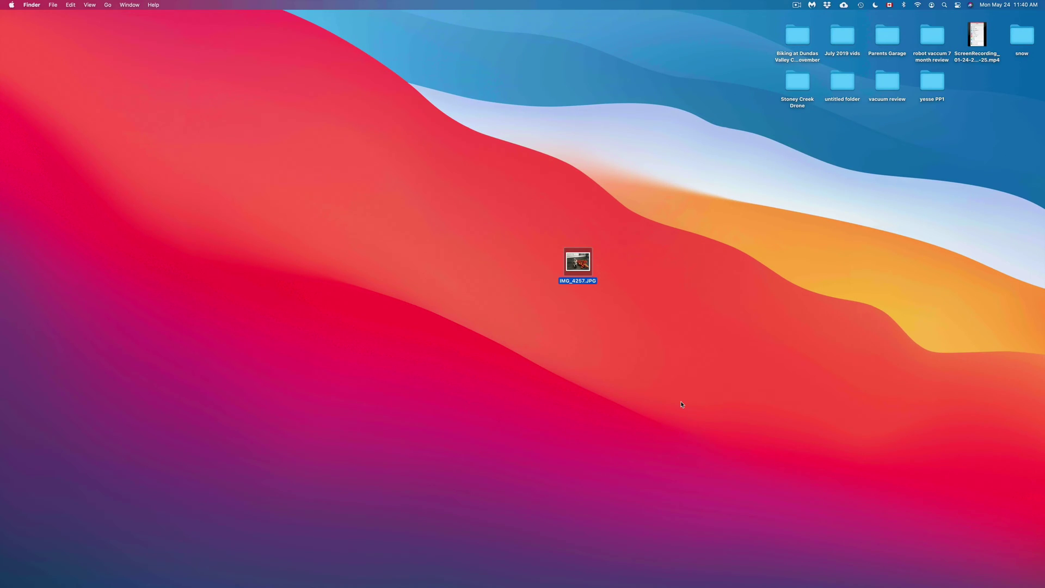
{"action": "left_click_drag", "start_coordinate": [581, 273], "coordinate": [493, 140]}
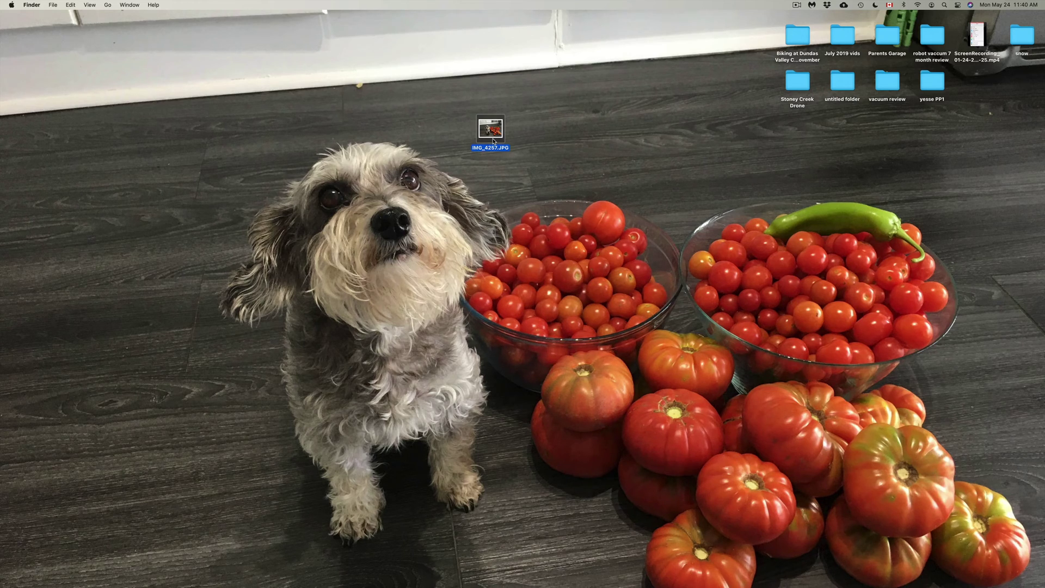
- Reopen System Preferences, shift its window right, and enter Desktop & Screen Saver
{"action": "left_click", "coordinate": [11, 5]}
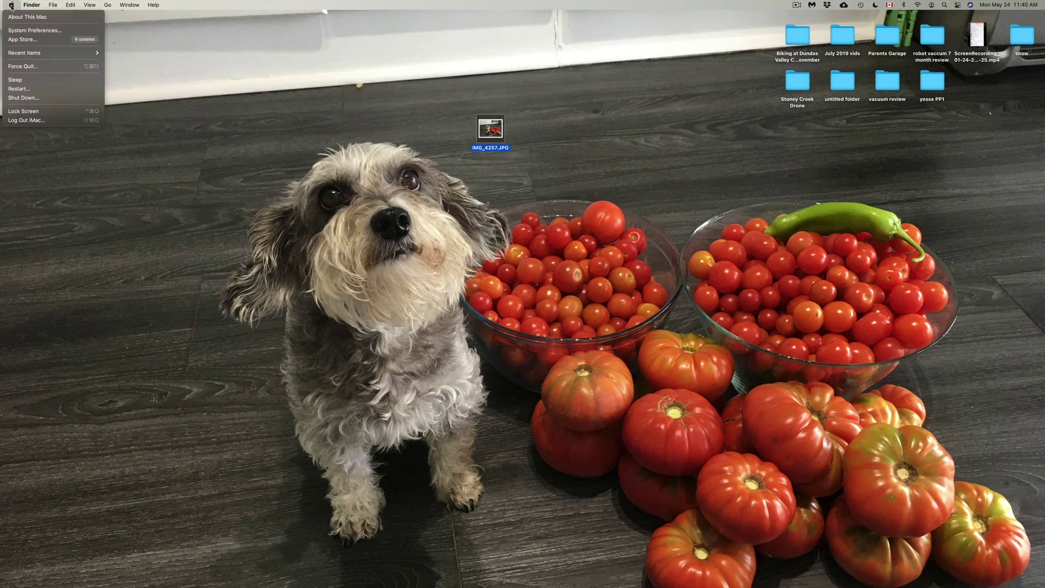
{"action": "left_click", "coordinate": [76, 31]}
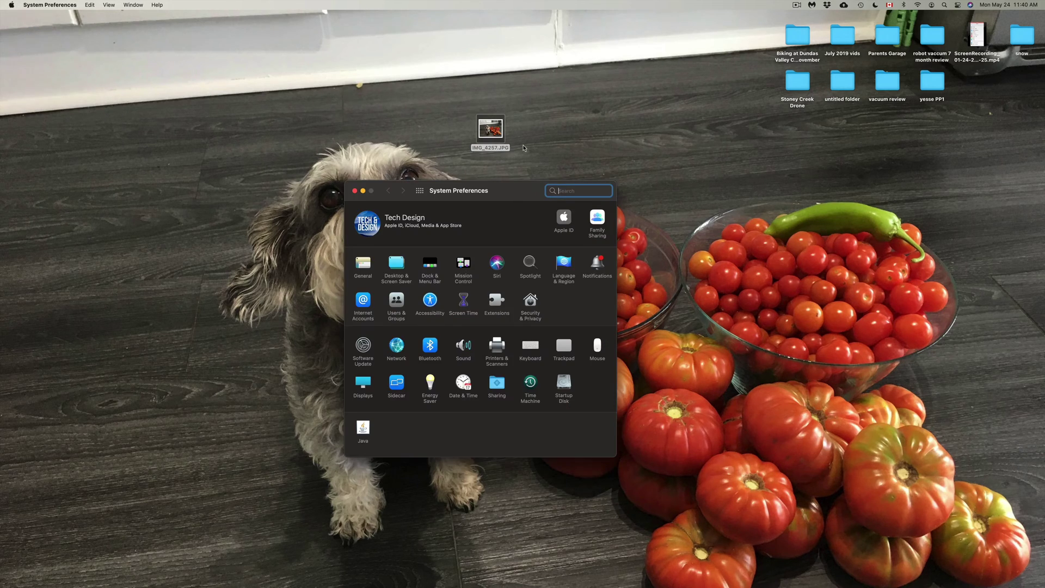
{"action": "left_click_drag", "start_coordinate": [475, 191], "coordinate": [684, 197]}
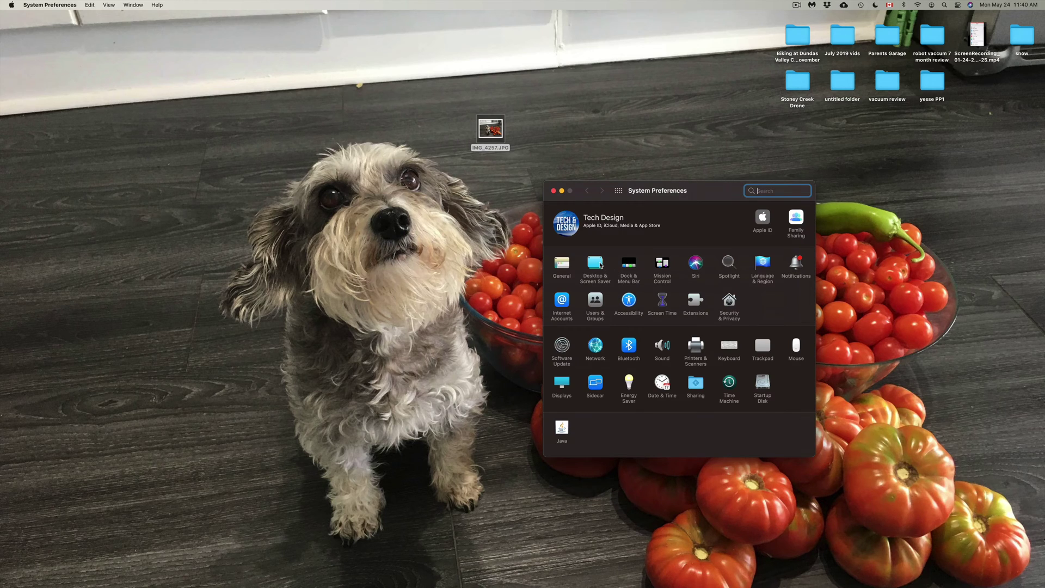
{"action": "left_click", "coordinate": [601, 265]}
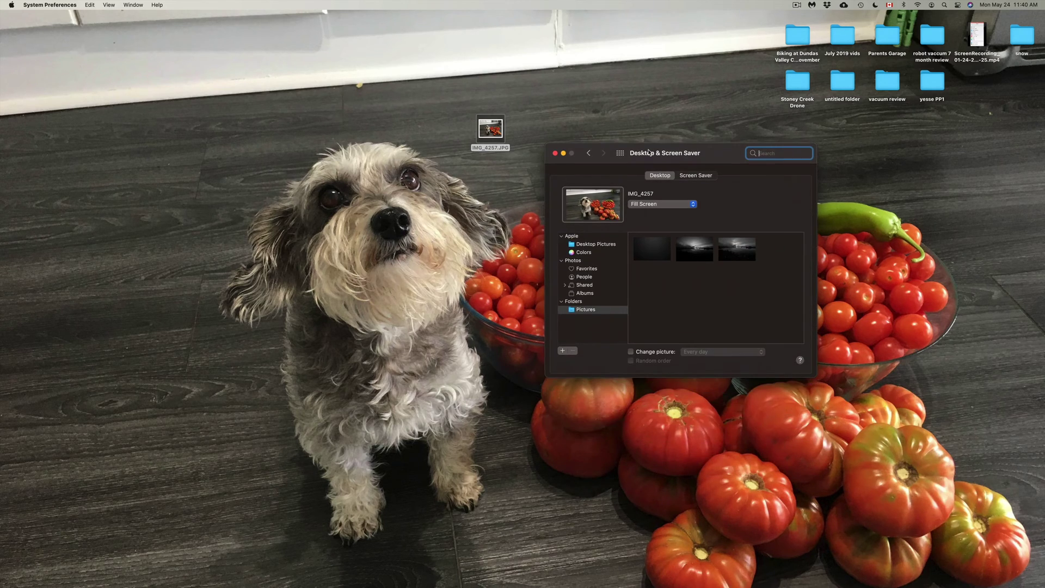
- Choose the Big Sur Graphic thumbnail under Apple's Desktop Pictures
{"action": "left_click", "coordinate": [585, 244]}
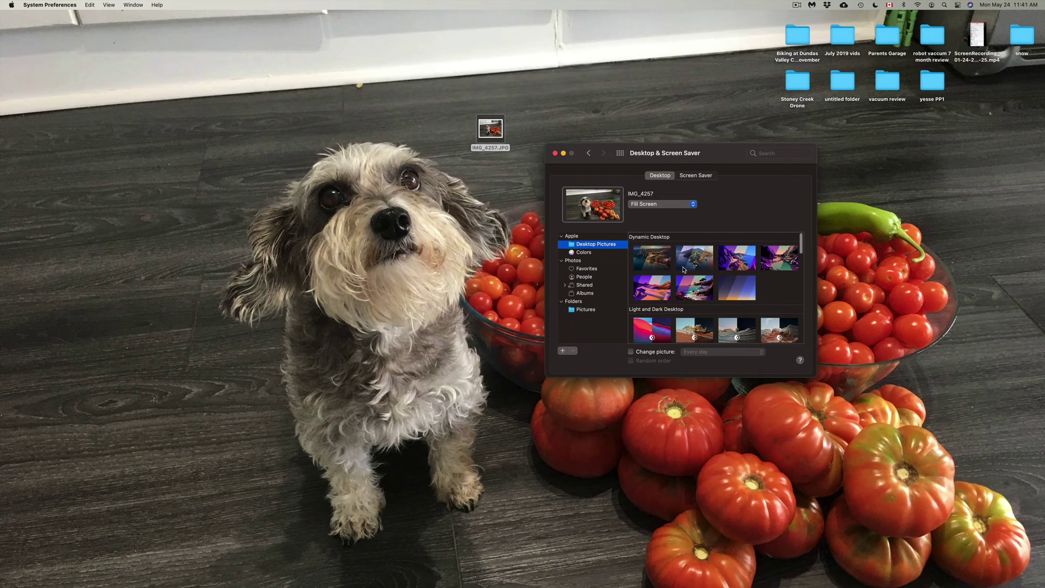
{"action": "left_click_drag", "start_coordinate": [688, 153], "coordinate": [717, 197]}
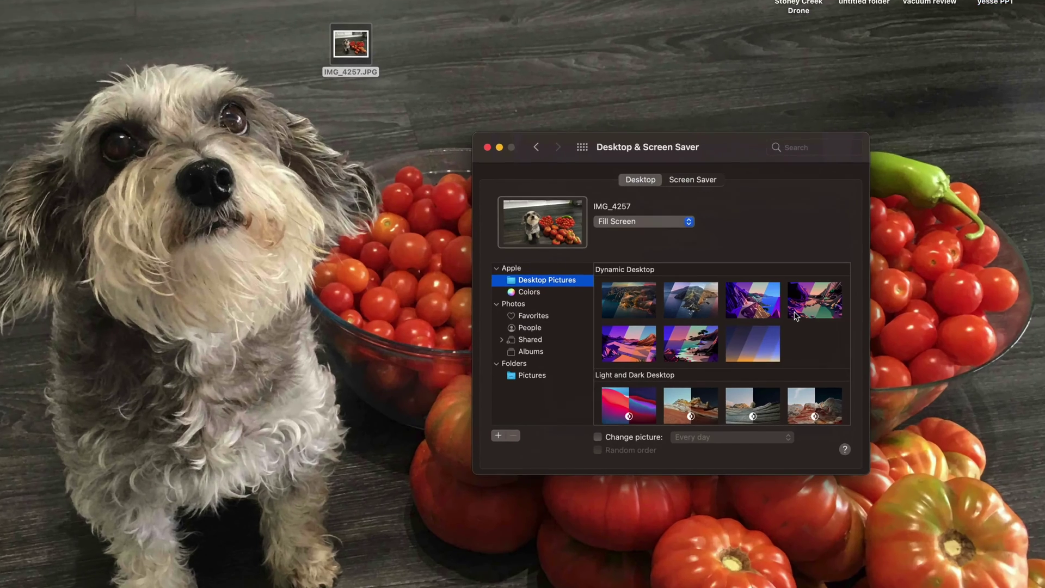
{"action": "scroll", "coordinate": [787, 322], "scroll_direction": "down", "scroll_amount": 3}
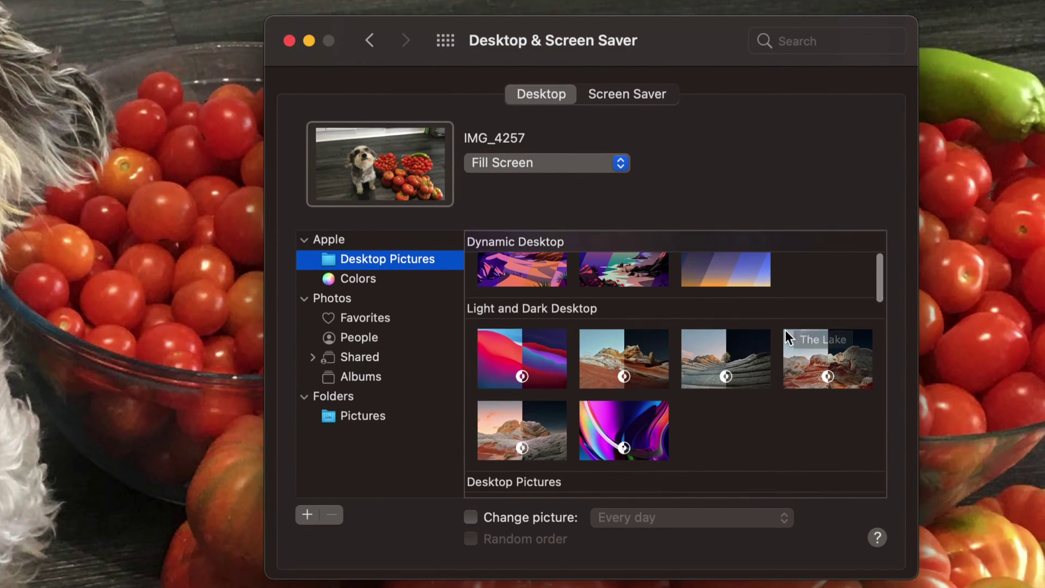
{"action": "scroll", "coordinate": [707, 330], "scroll_direction": "down", "scroll_amount": 1}
{"action": "left_click", "coordinate": [499, 342]}
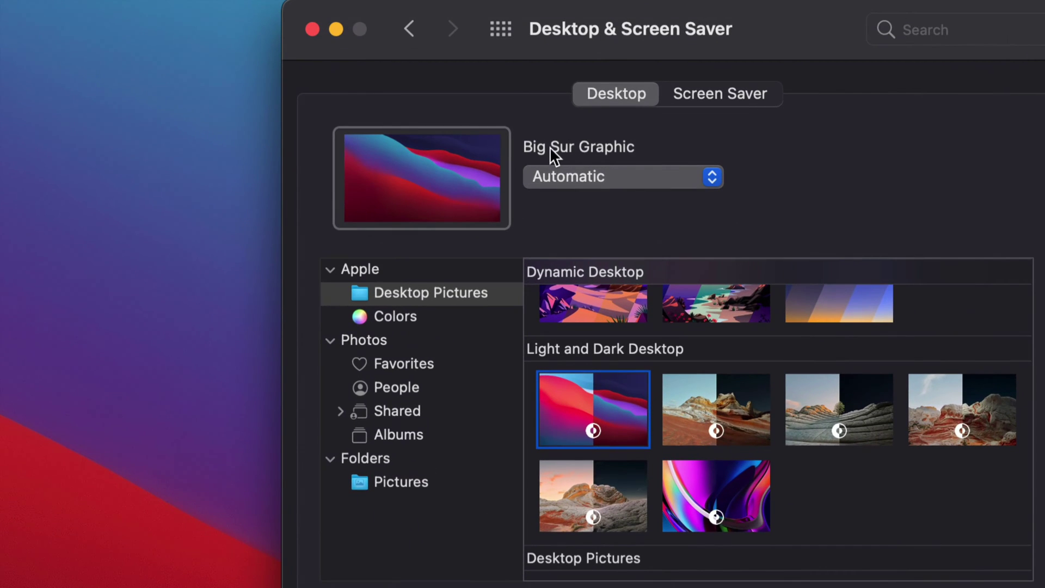
- Toggle Big Sur Graphic between its Light (Still) and Dark (Still) variants
{"action": "left_click", "coordinate": [697, 172]}
{"action": "left_click", "coordinate": [594, 206]}
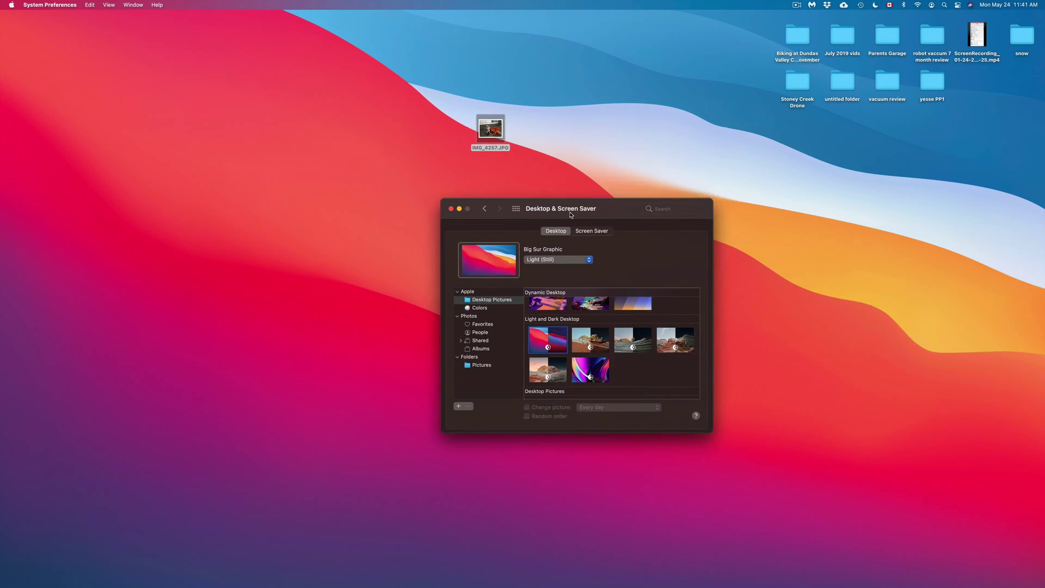
{"action": "left_click", "coordinate": [556, 262]}
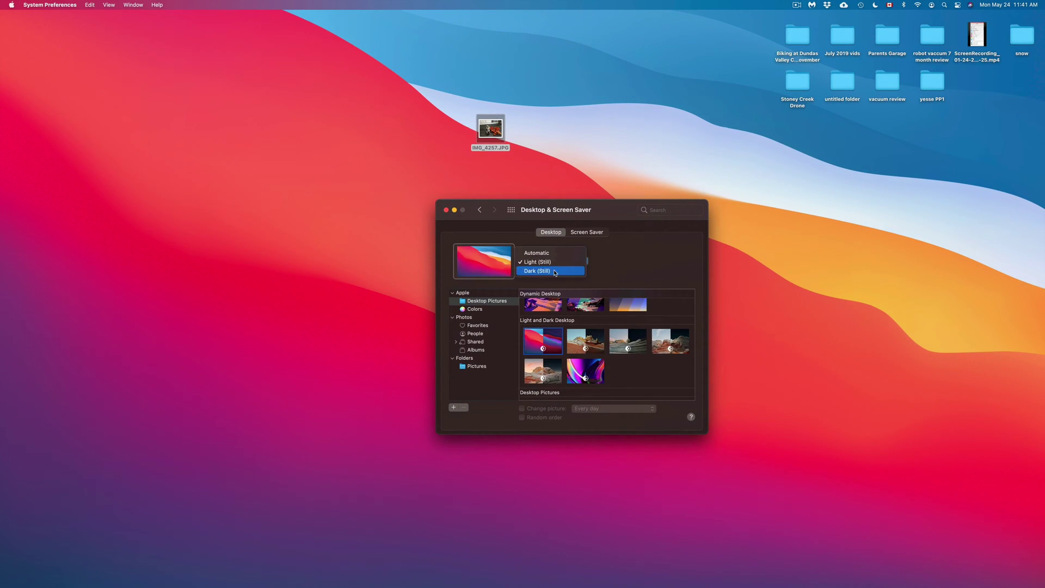
{"action": "left_click", "coordinate": [555, 276]}
{"action": "left_click", "coordinate": [559, 263]}
{"action": "left_click", "coordinate": [555, 258]}
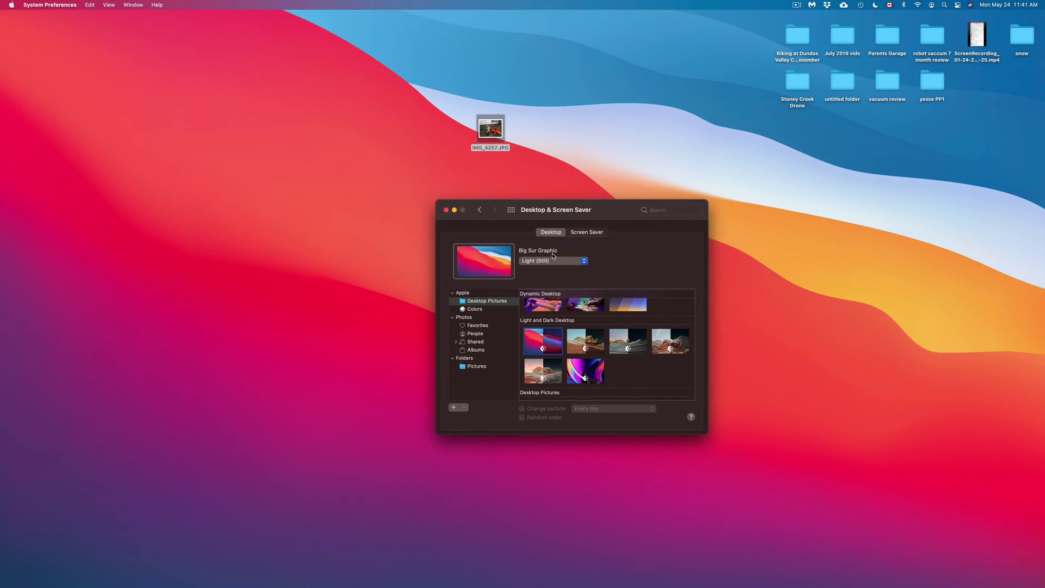
{"action": "left_click", "coordinate": [554, 259]}
{"action": "left_click", "coordinate": [554, 270]}
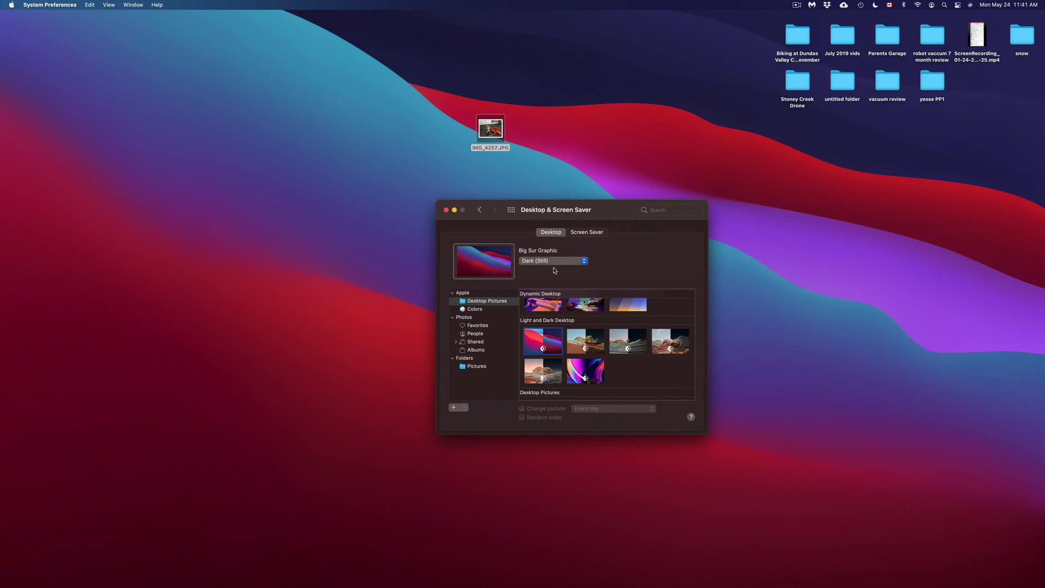
- Try the Automatic variant, then settle on Big Sur Graphic's Light (Still) version
{"action": "left_click", "coordinate": [554, 261]}
{"action": "left_click", "coordinate": [552, 253]}
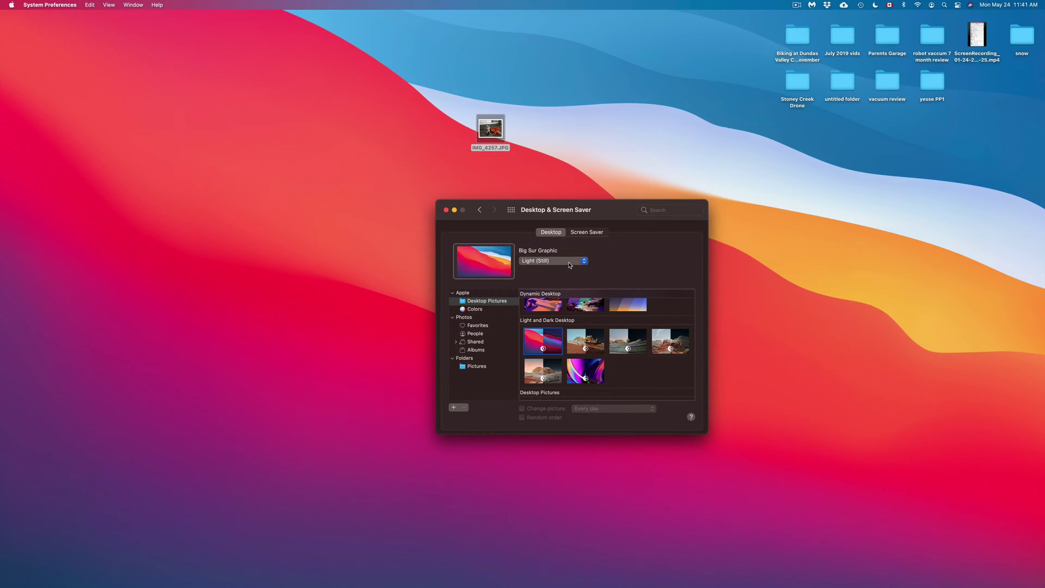
{"action": "left_click", "coordinate": [569, 263]}
{"action": "left_click", "coordinate": [553, 252]}
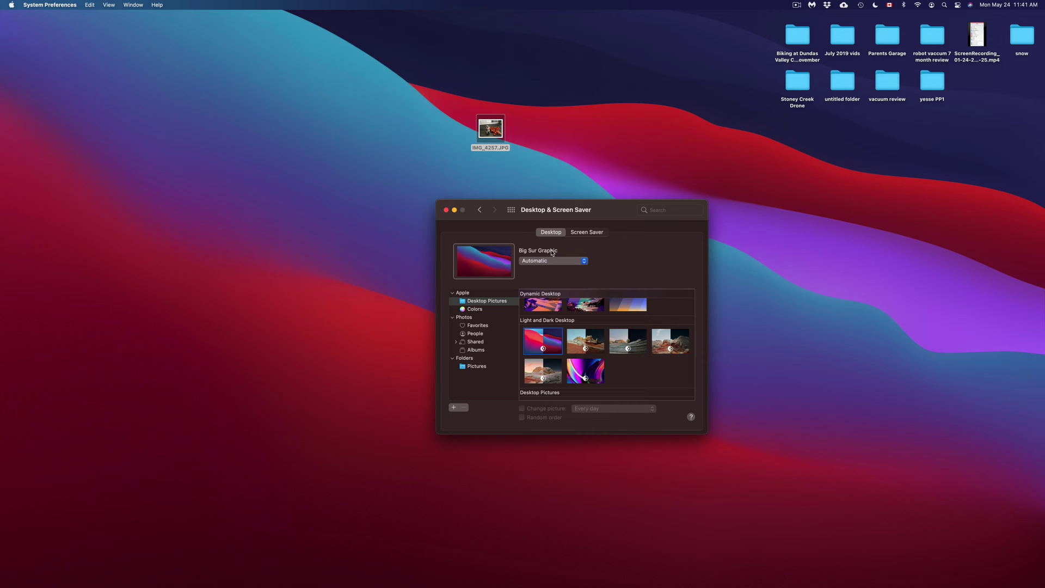
{"action": "left_click", "coordinate": [553, 260]}
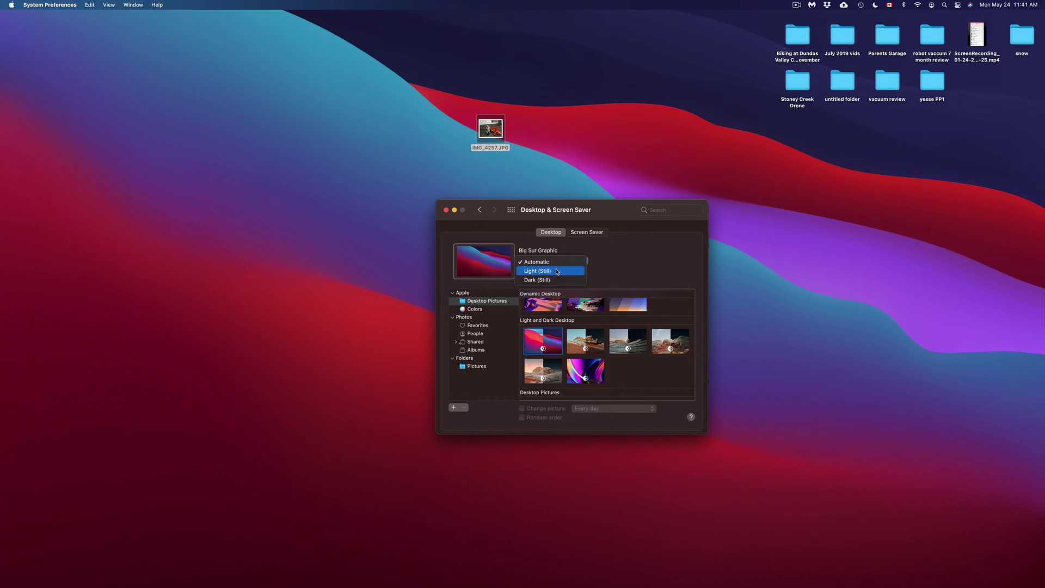
{"action": "left_click", "coordinate": [556, 271]}
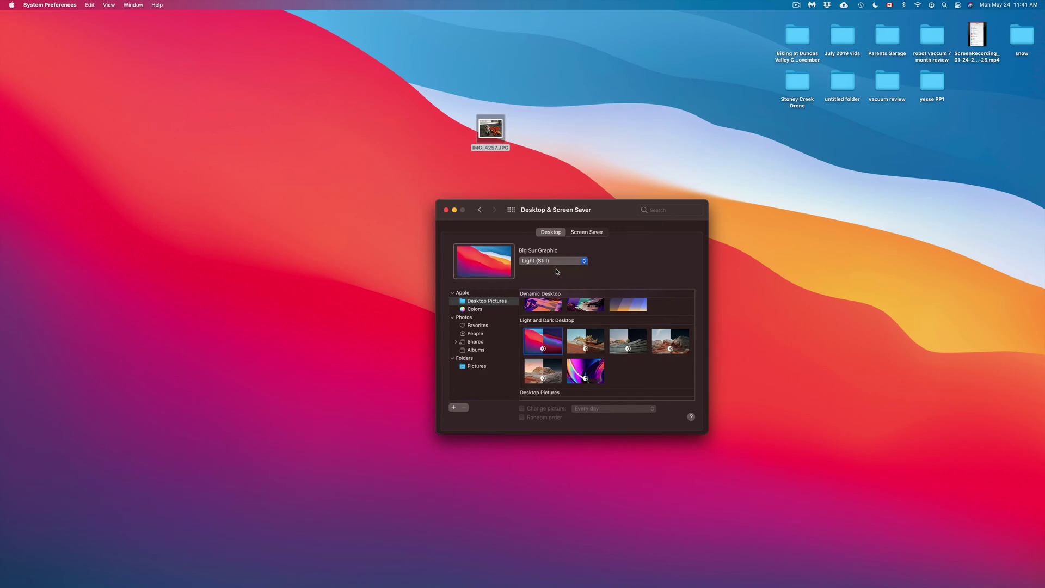
- Move the preferences window up and make Catalina the desktop picture
{"action": "scroll", "coordinate": [640, 348], "scroll_direction": "up", "scroll_amount": 3}
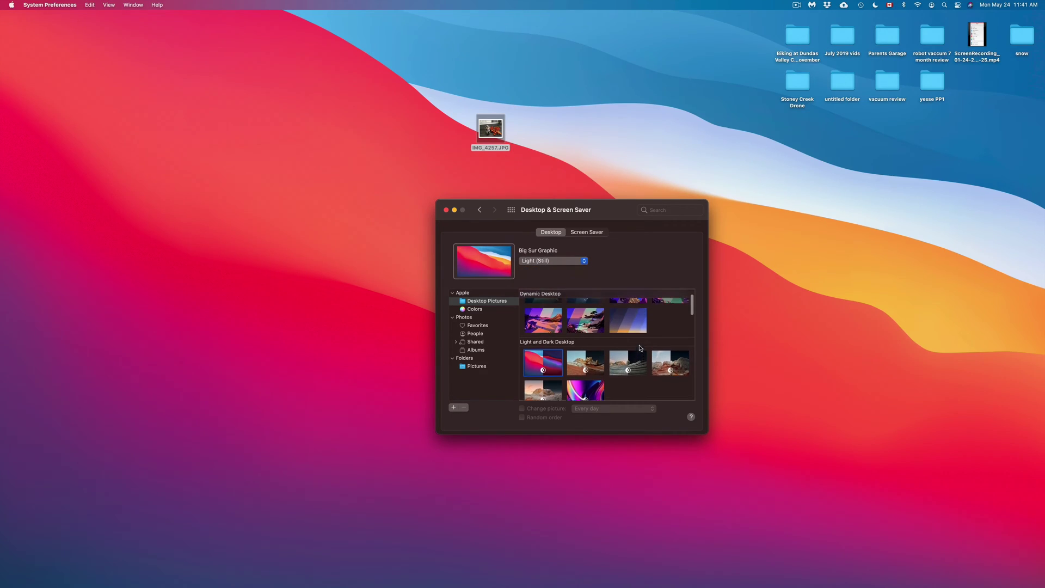
{"action": "scroll", "coordinate": [640, 348], "scroll_direction": "down", "scroll_amount": 5}
{"action": "scroll", "coordinate": [640, 348], "scroll_direction": "up", "scroll_amount": 4}
{"action": "scroll", "coordinate": [640, 349], "scroll_direction": "up", "scroll_amount": 1}
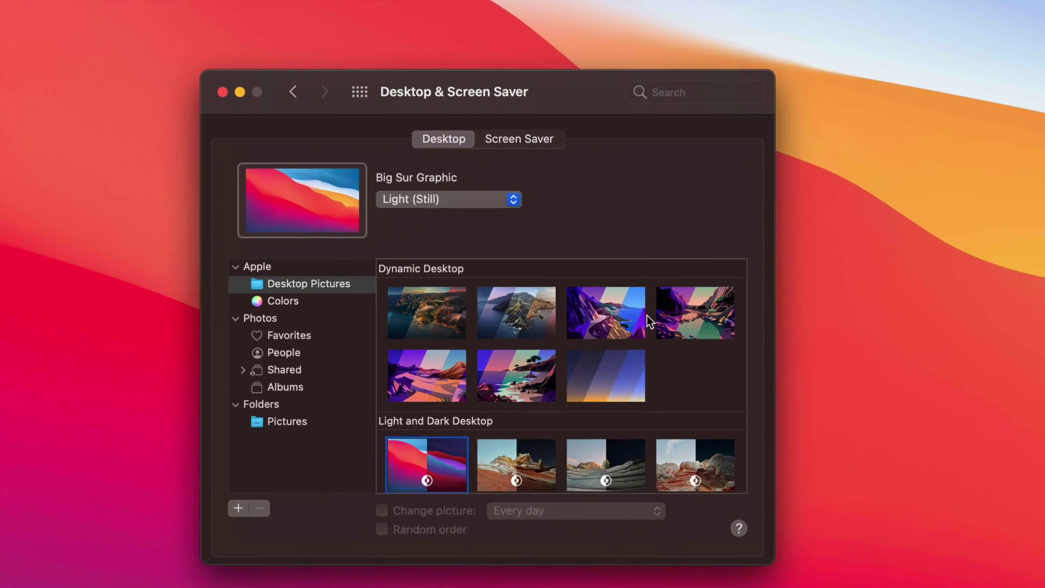
{"action": "left_click_drag", "start_coordinate": [530, 92], "coordinate": [603, 49]}
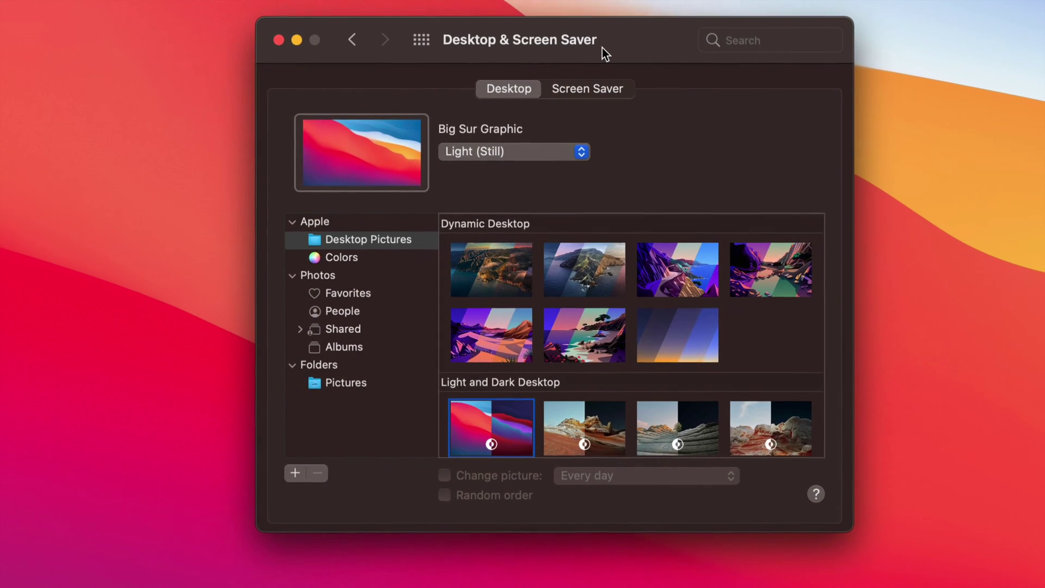
{"action": "left_click", "coordinate": [592, 276]}
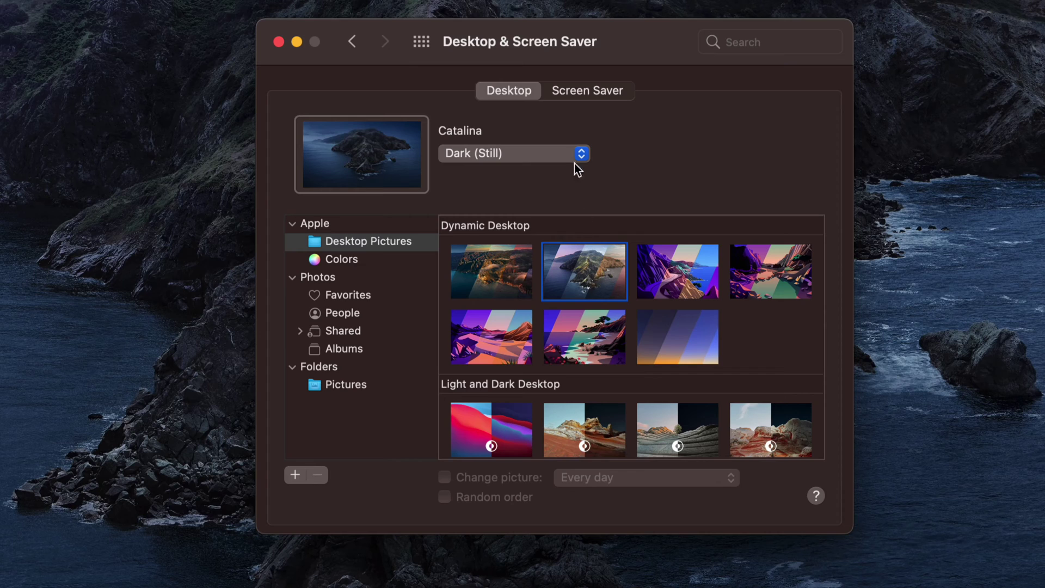
- Switch Catalina to Light (Still), then Dynamic, and then pick The Cliffs
{"action": "left_click", "coordinate": [567, 153]}
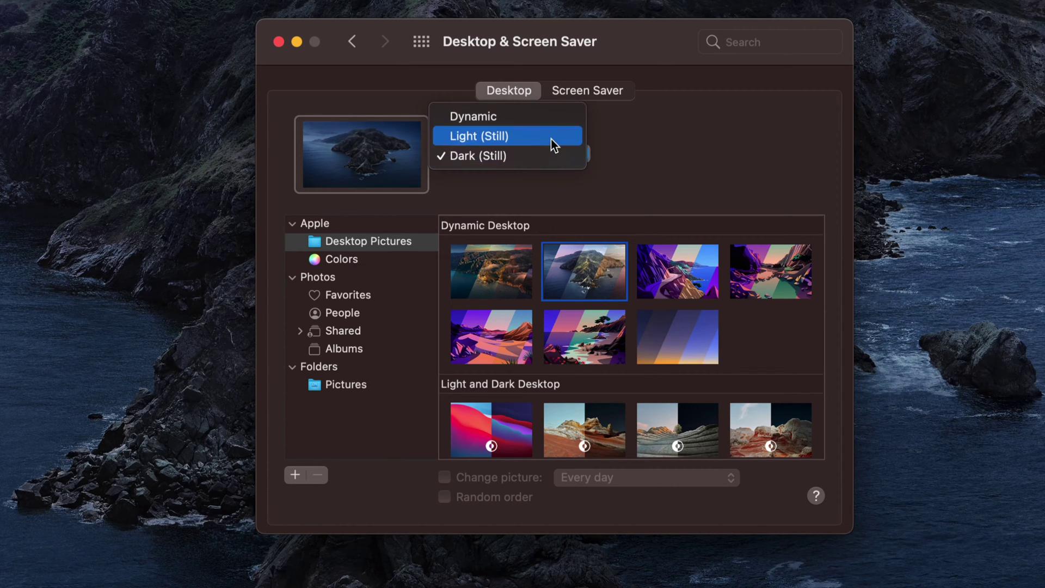
{"action": "left_click", "coordinate": [550, 139]}
{"action": "left_click", "coordinate": [562, 153]}
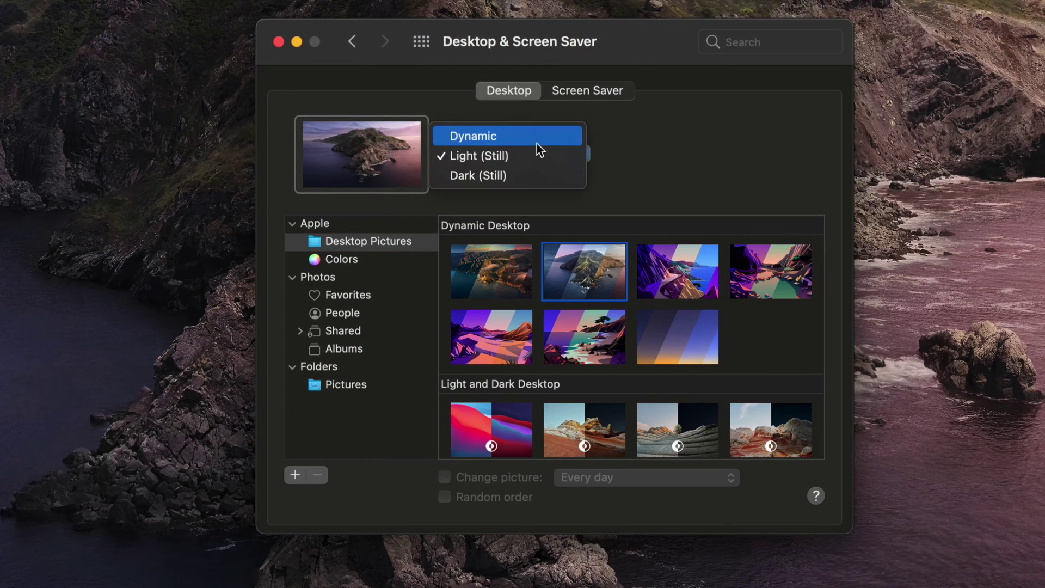
{"action": "left_click", "coordinate": [527, 136]}
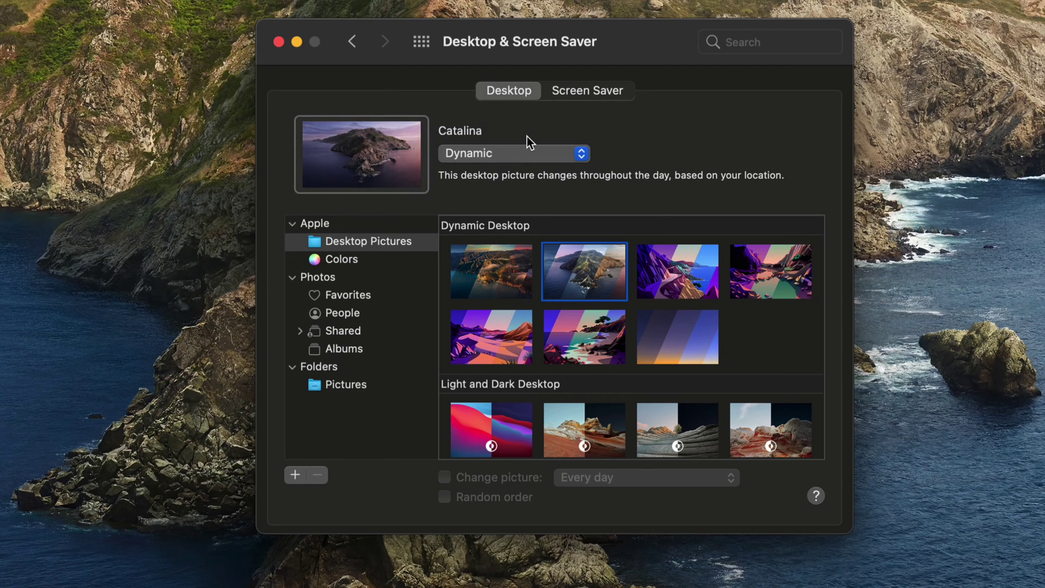
{"action": "left_click", "coordinate": [676, 276]}
- Try Big Sur Graphic, Peak, Big Sur Horizon and Big Sur Coastline as wallpaper
{"action": "scroll", "coordinate": [674, 396], "scroll_direction": "up", "scroll_amount": 3}
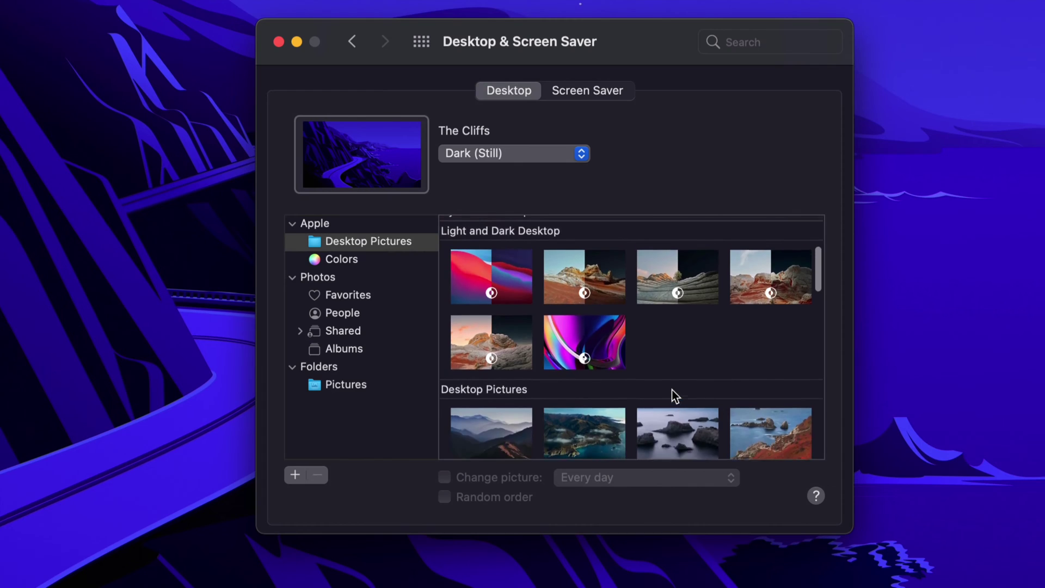
{"action": "left_click", "coordinate": [504, 305]}
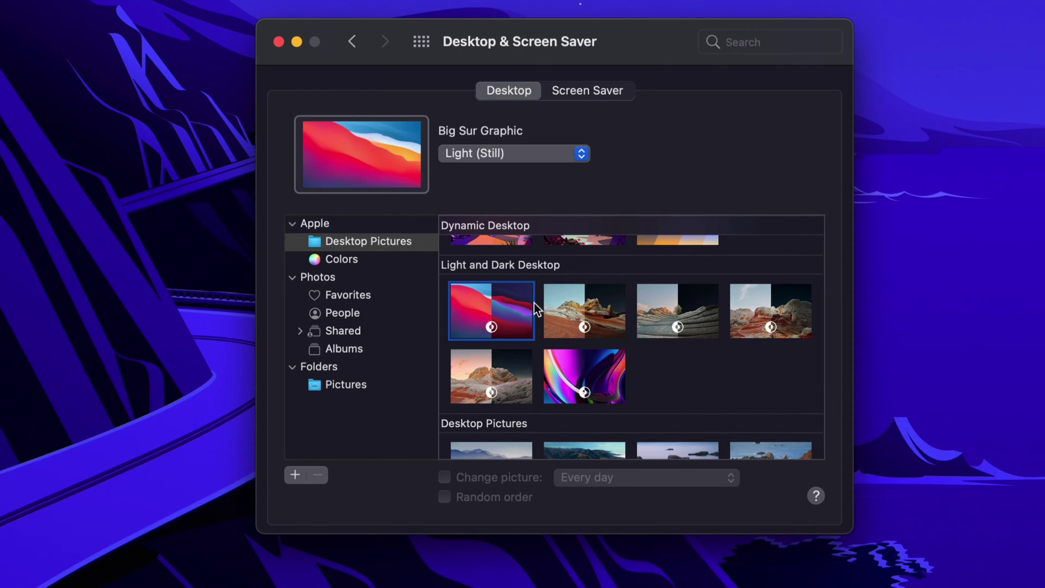
{"action": "left_click", "coordinate": [583, 303]}
{"action": "scroll", "coordinate": [583, 302], "scroll_direction": "down", "scroll_amount": 3}
{"action": "scroll", "coordinate": [583, 303], "scroll_direction": "down", "scroll_amount": 3}
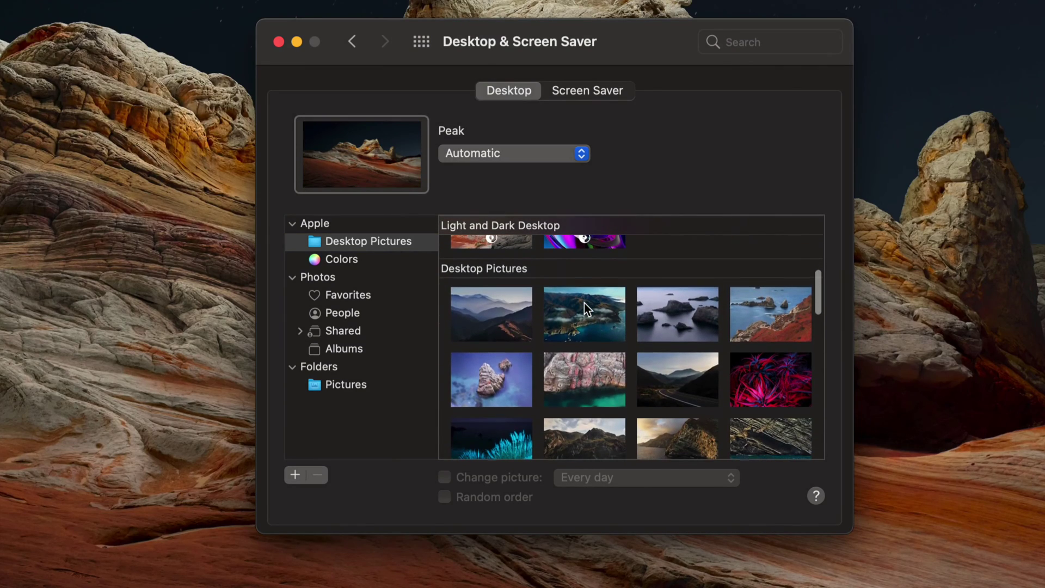
{"action": "left_click", "coordinate": [700, 314]}
{"action": "left_click", "coordinate": [748, 318]}
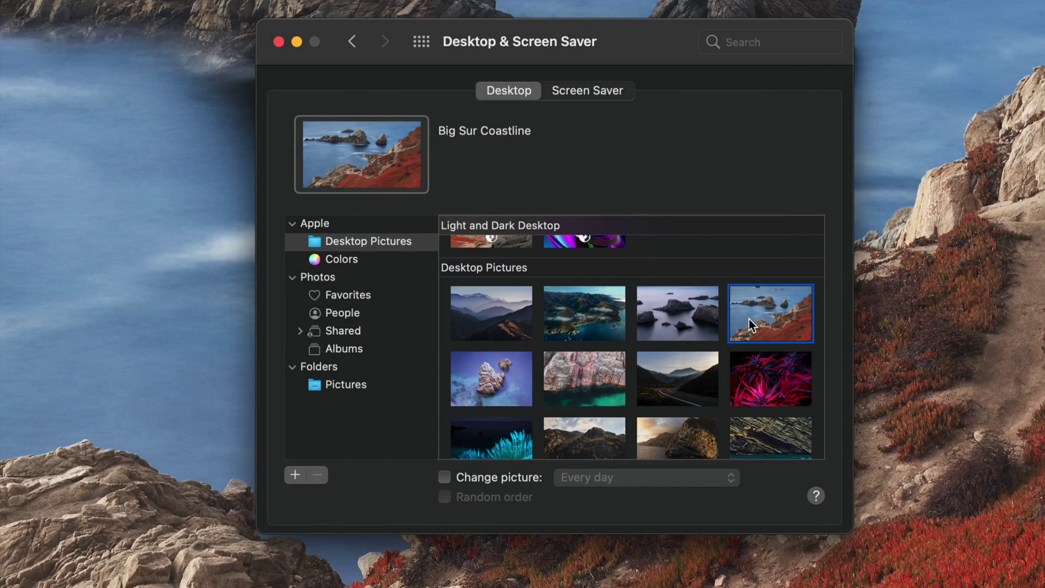
- Scroll the Desktop Pictures list and choose Big Sur Water's Edge
{"action": "scroll", "coordinate": [662, 393], "scroll_direction": "down", "scroll_amount": 5}
{"action": "scroll", "coordinate": [661, 392], "scroll_direction": "down", "scroll_amount": 10}
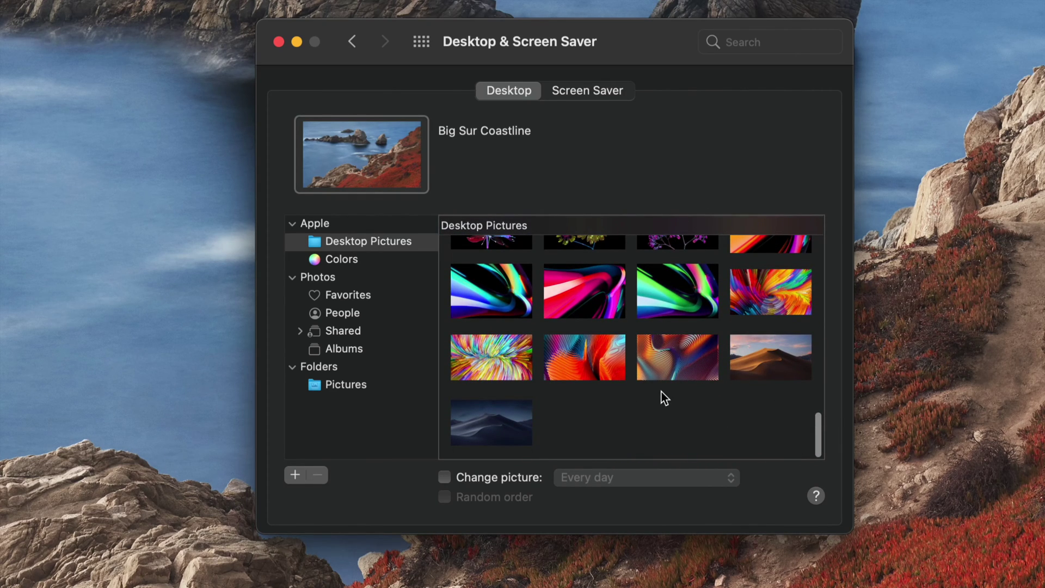
{"action": "scroll", "coordinate": [662, 390], "scroll_direction": "up", "scroll_amount": 2}
{"action": "scroll", "coordinate": [661, 391], "scroll_direction": "up", "scroll_amount": 10}
{"action": "scroll", "coordinate": [661, 390], "scroll_direction": "up", "scroll_amount": 5}
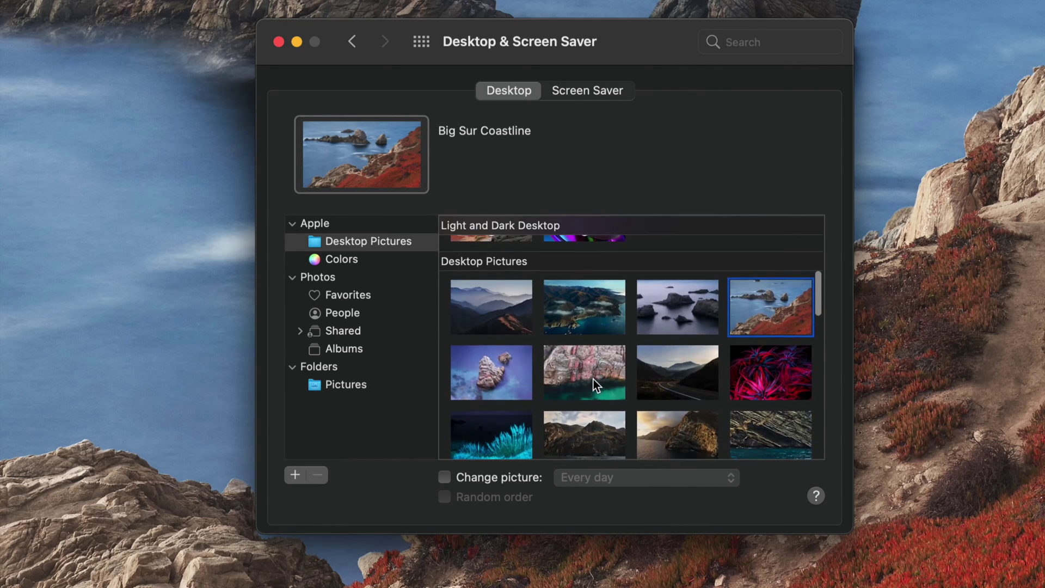
{"action": "left_click", "coordinate": [593, 379]}
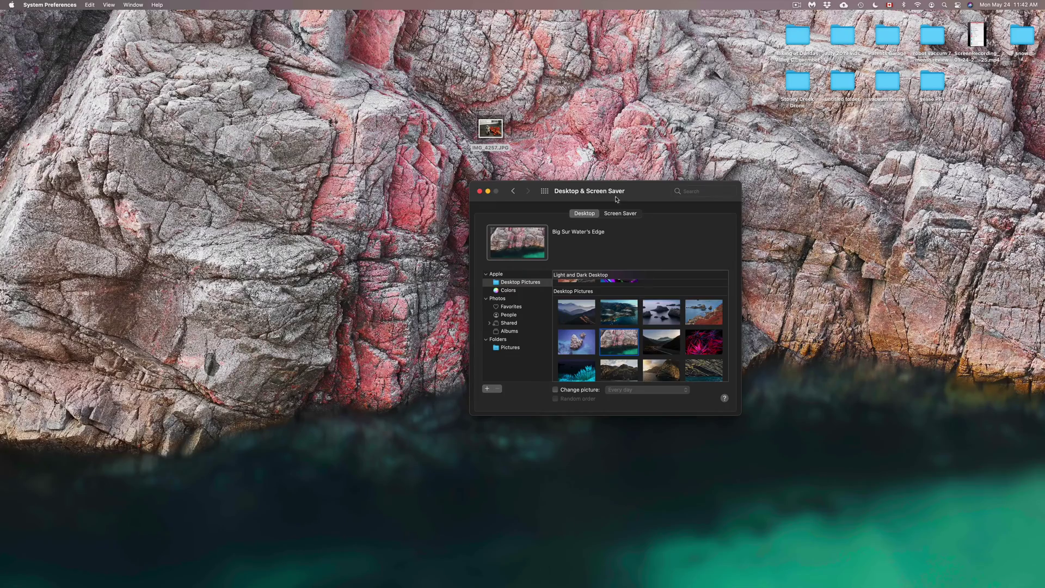
- Briefly try the Big Sur dynamic picture, then set Big Sur Graphic as wallpaper again
{"action": "left_click_drag", "start_coordinate": [608, 185], "coordinate": [672, 185]}
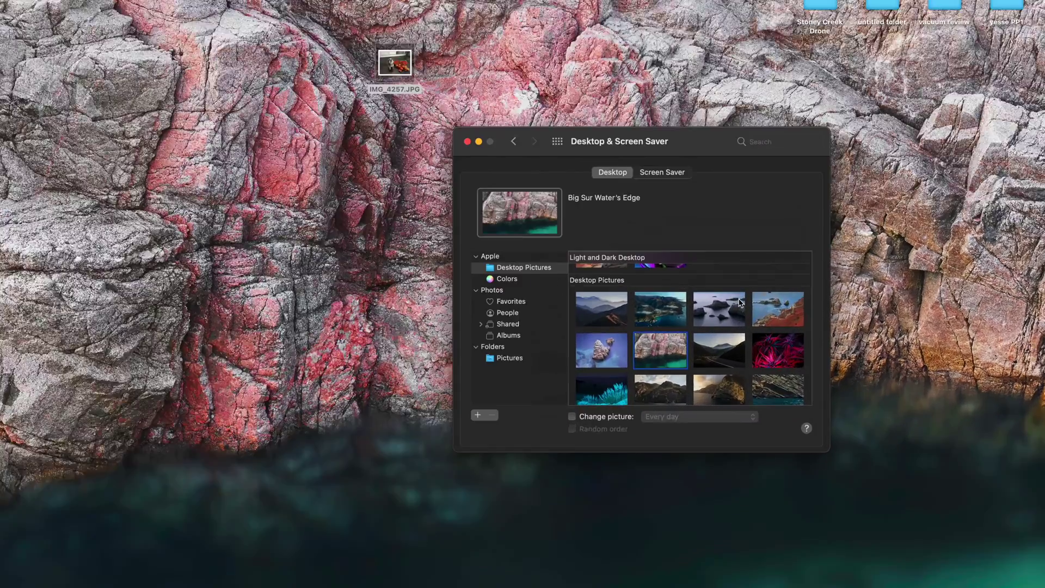
{"action": "scroll", "coordinate": [717, 317], "scroll_direction": "up", "scroll_amount": 5}
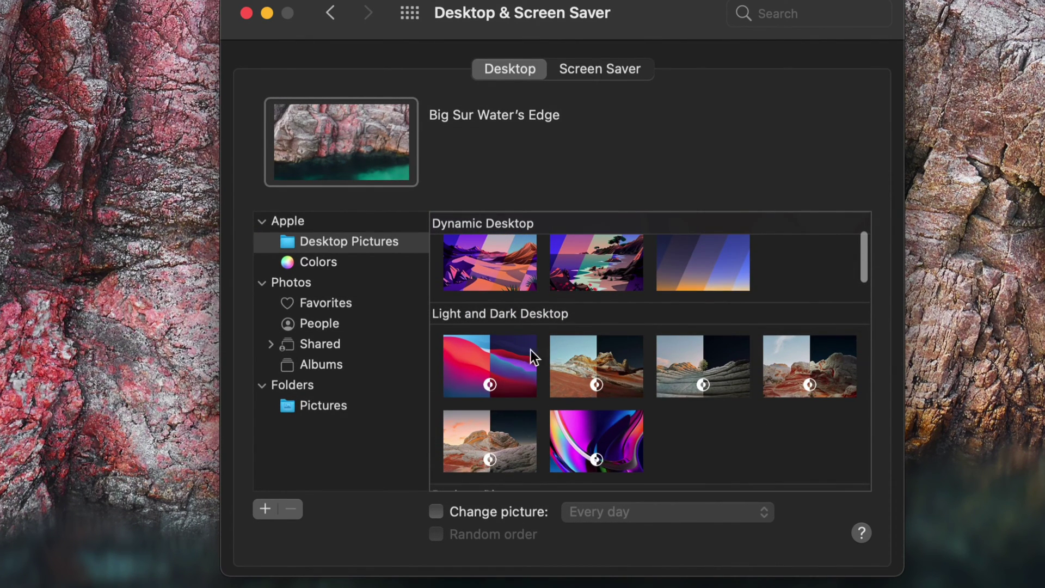
{"action": "left_click", "coordinate": [530, 349]}
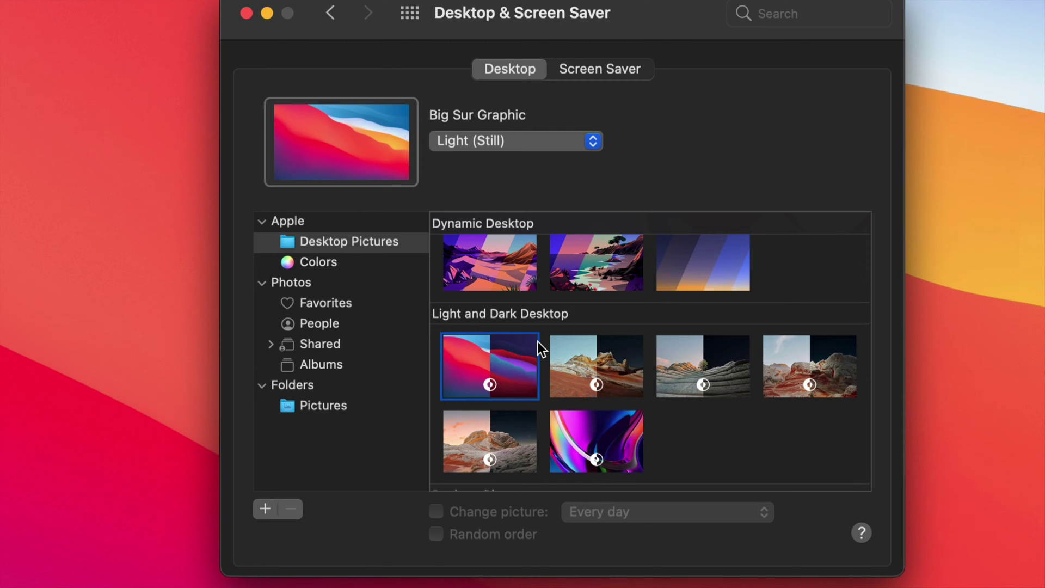
{"action": "scroll", "coordinate": [538, 341], "scroll_direction": "up", "scroll_amount": 3}
{"action": "left_click", "coordinate": [504, 269]}
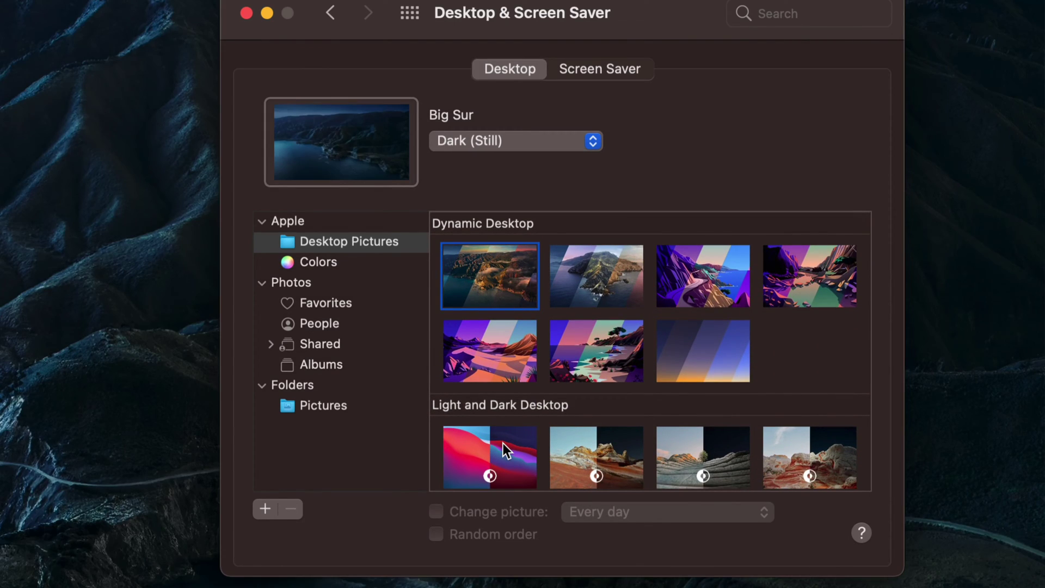
{"action": "left_click", "coordinate": [503, 443]}
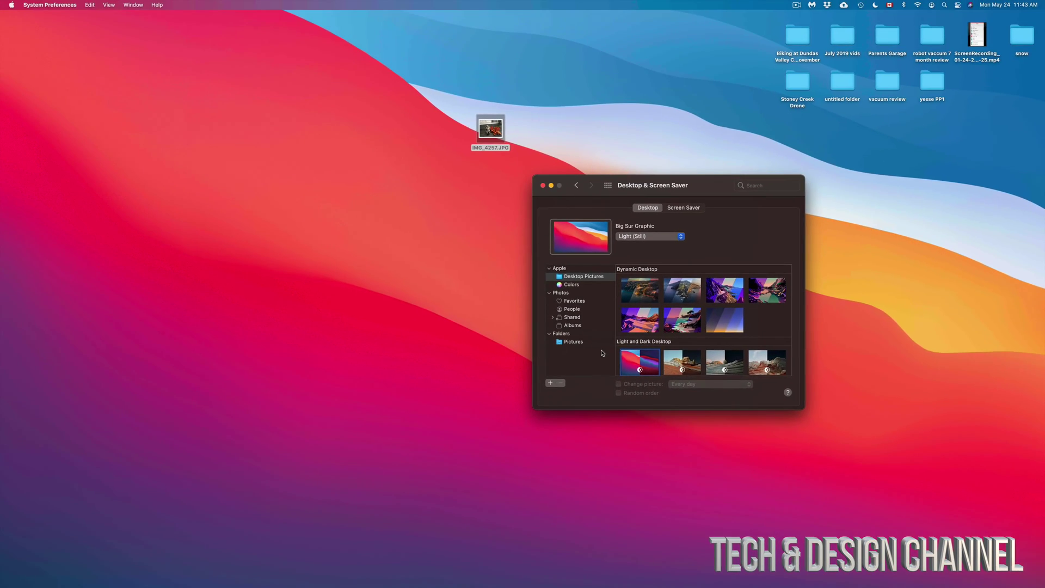
- Close System Preferences, make IMG_4257.JPG the desktop picture, and move its icon below the folders
{"action": "left_click", "coordinate": [542, 187]}
{"action": "left_click", "coordinate": [472, 131]}
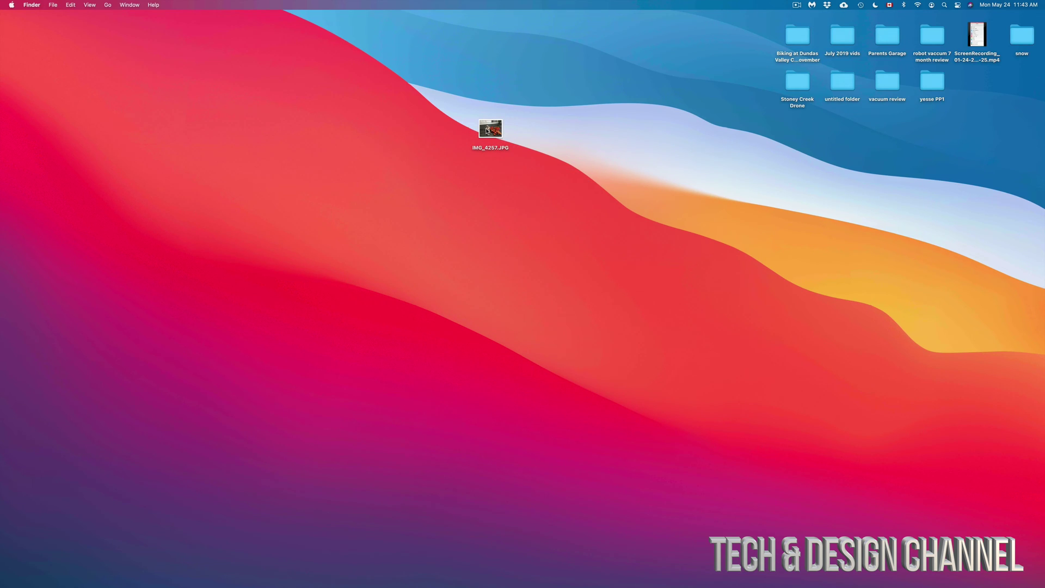
{"action": "right_click", "coordinate": [487, 131]}
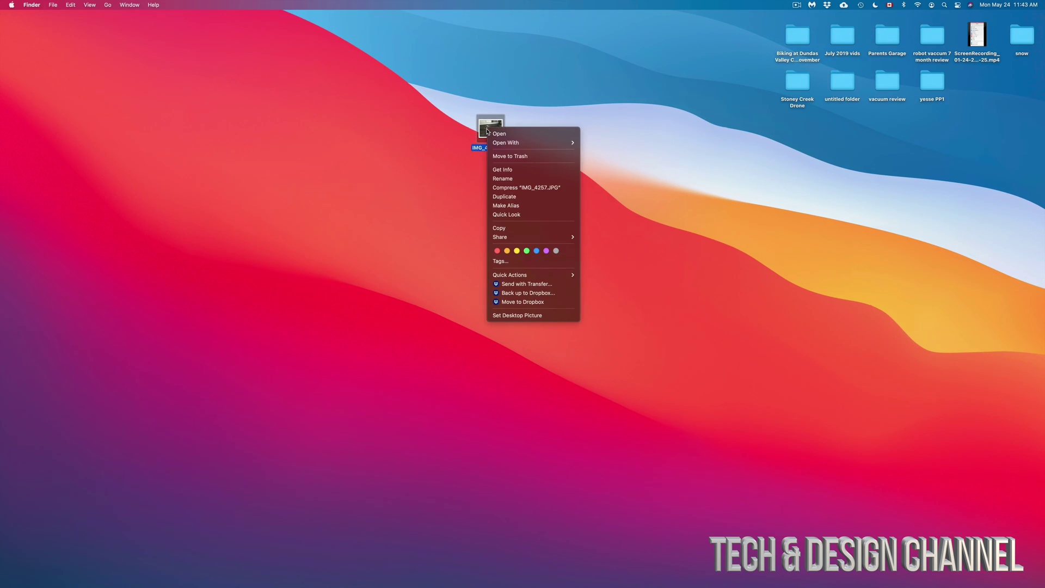
{"action": "left_click", "coordinate": [528, 315]}
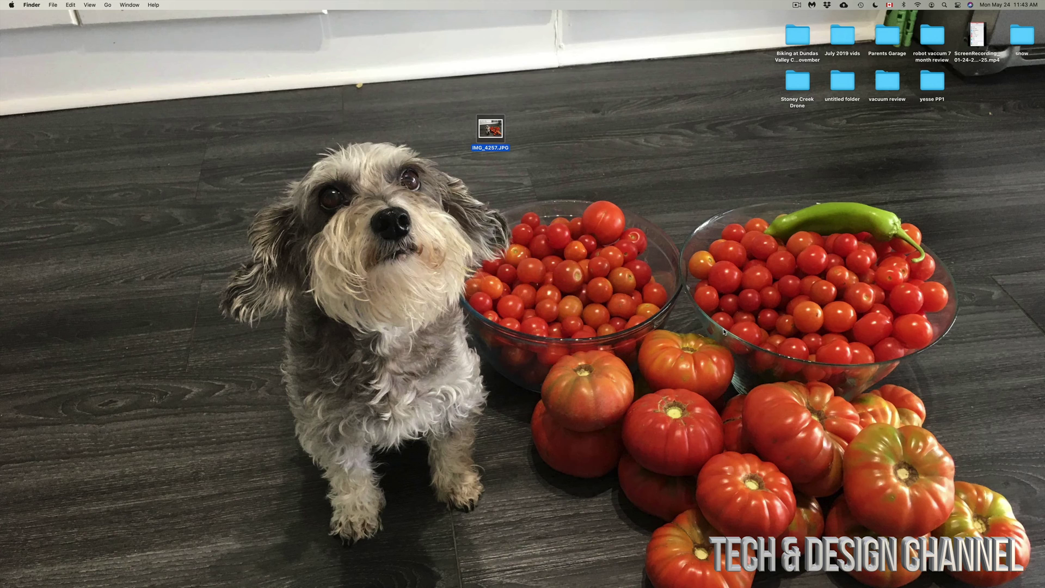
{"action": "left_click_drag", "start_coordinate": [497, 131], "coordinate": [1004, 155]}
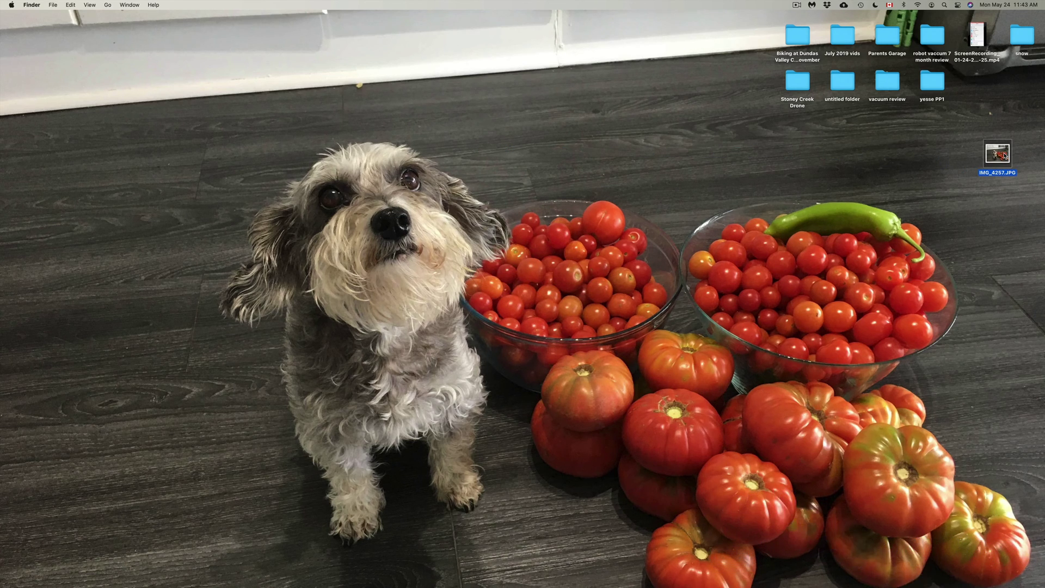